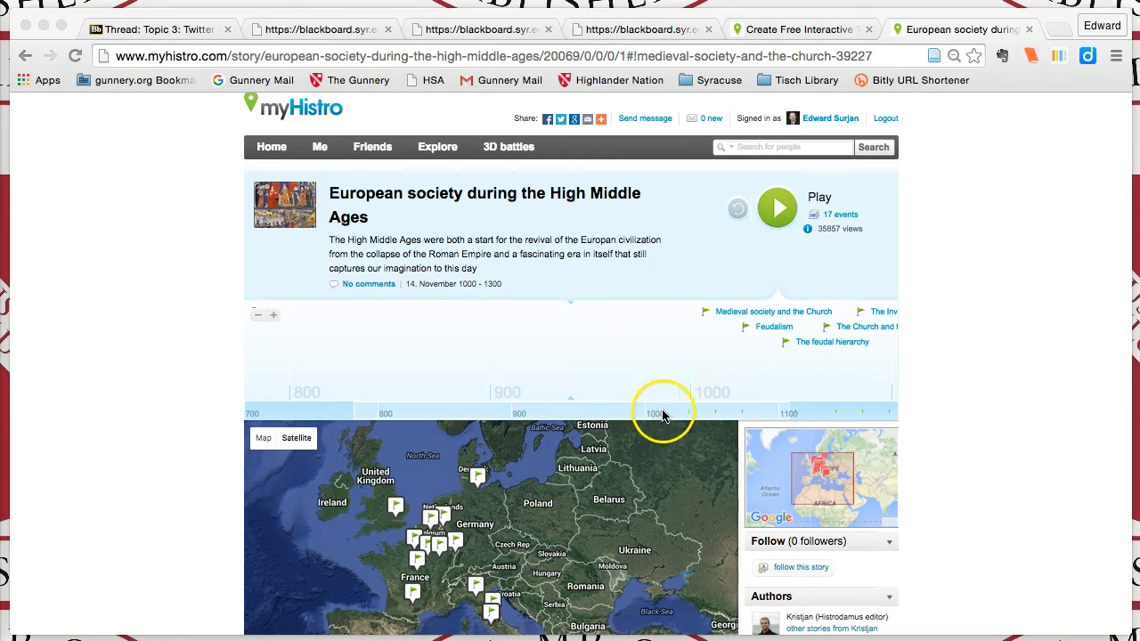
Scroll along the sample story's timeline and open its full list of events to browse them
drag(689, 415, 368, 413)
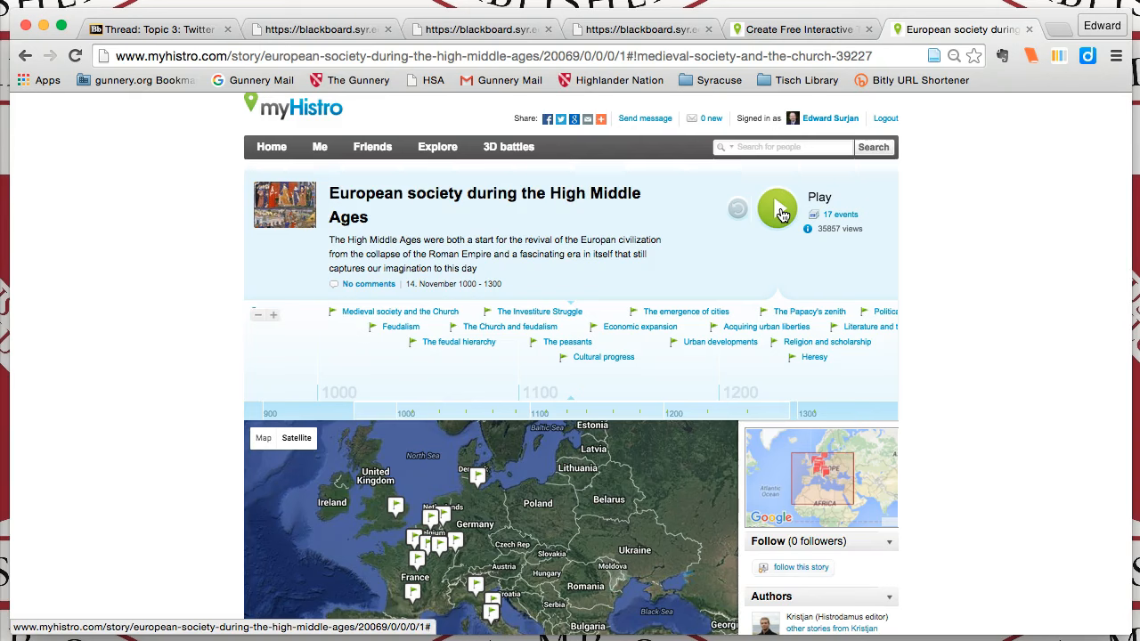
click(840, 216)
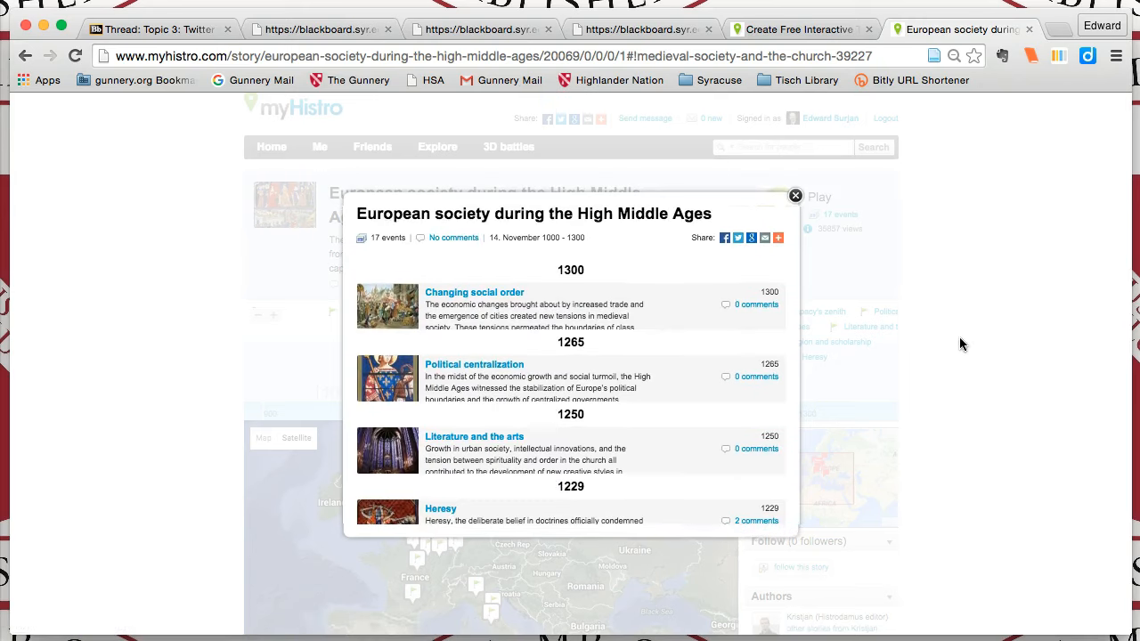
scroll(679, 441, down, 2)
scroll(679, 441, up, 2)
scroll(678, 441, down, 2)
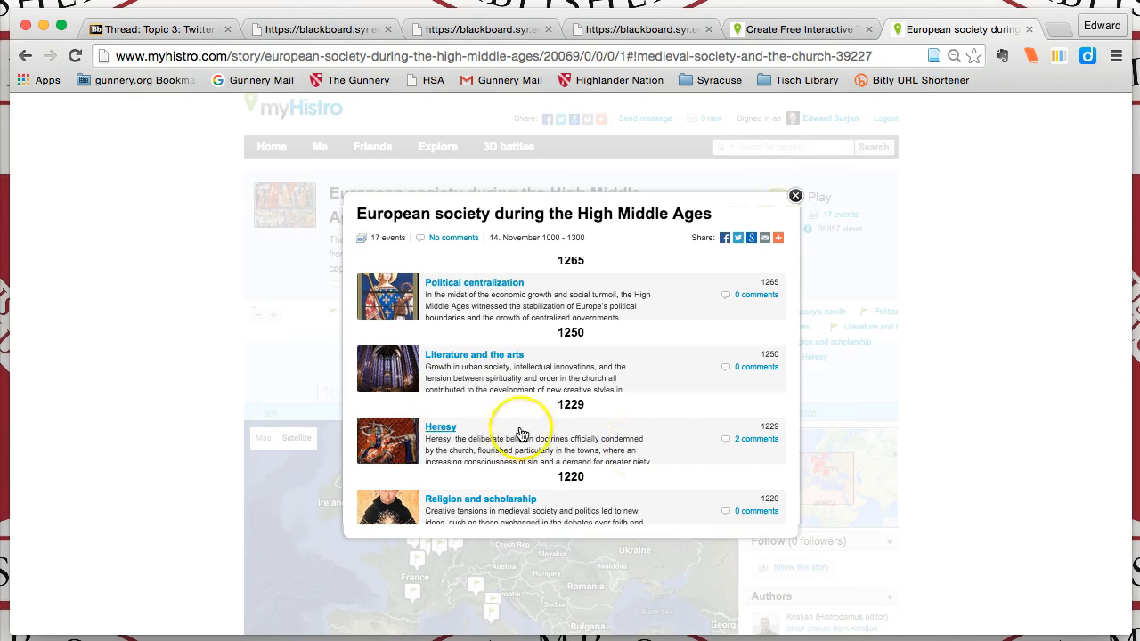
Open the "Literature and the arts" event to read its details, then close it
click(495, 360)
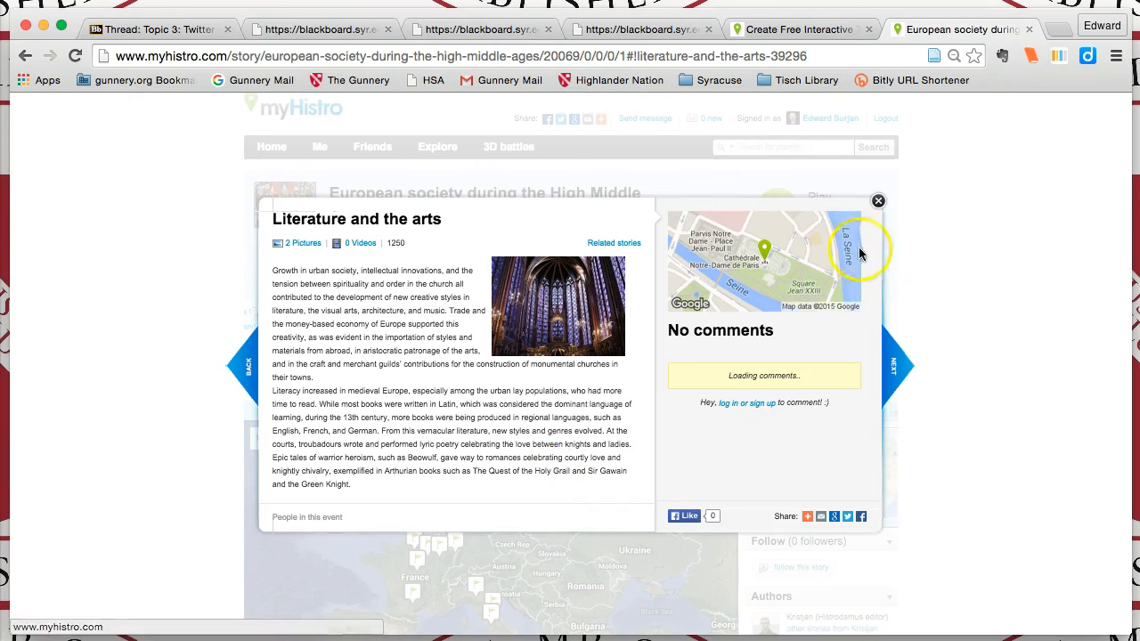
click(878, 201)
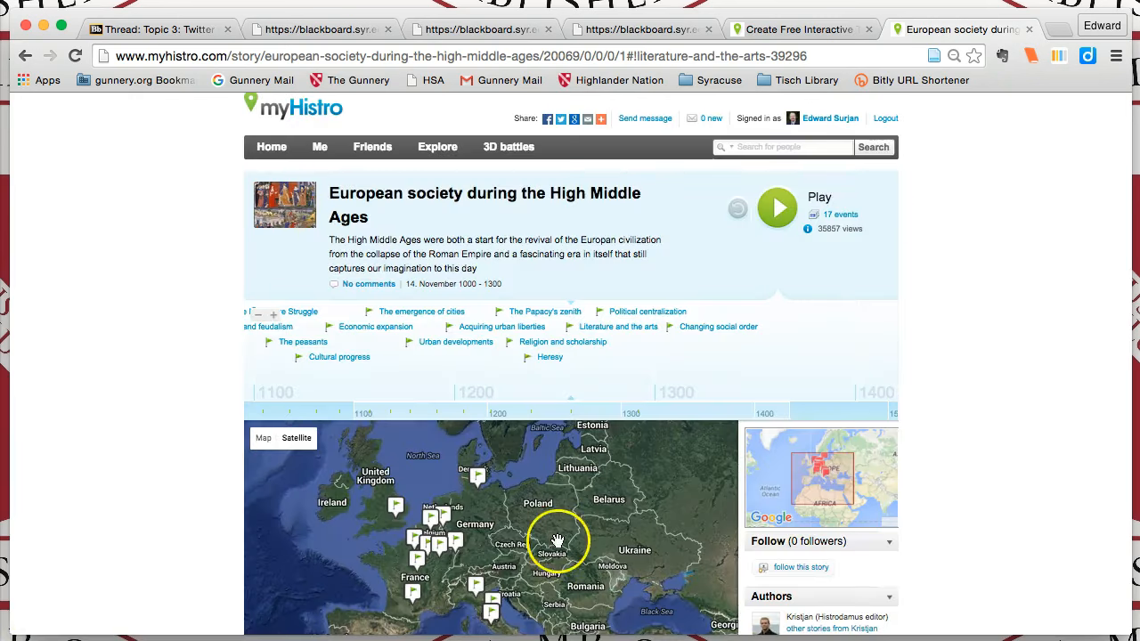
Open the "Acquiring urban liberties" event from its map marker and expand its full description
click(455, 540)
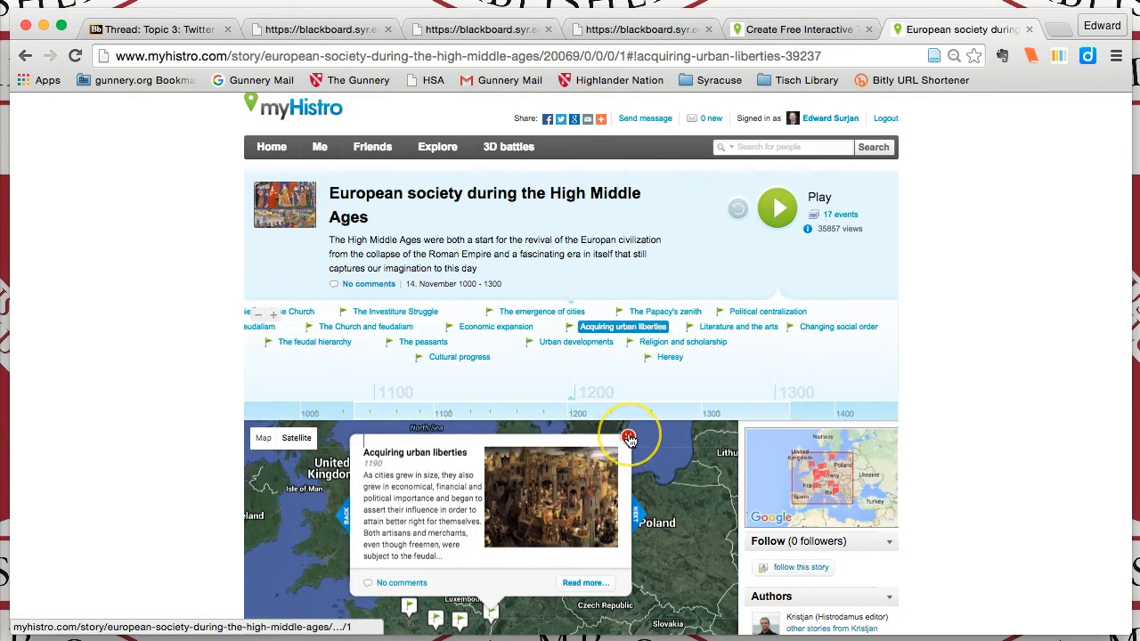
click(584, 584)
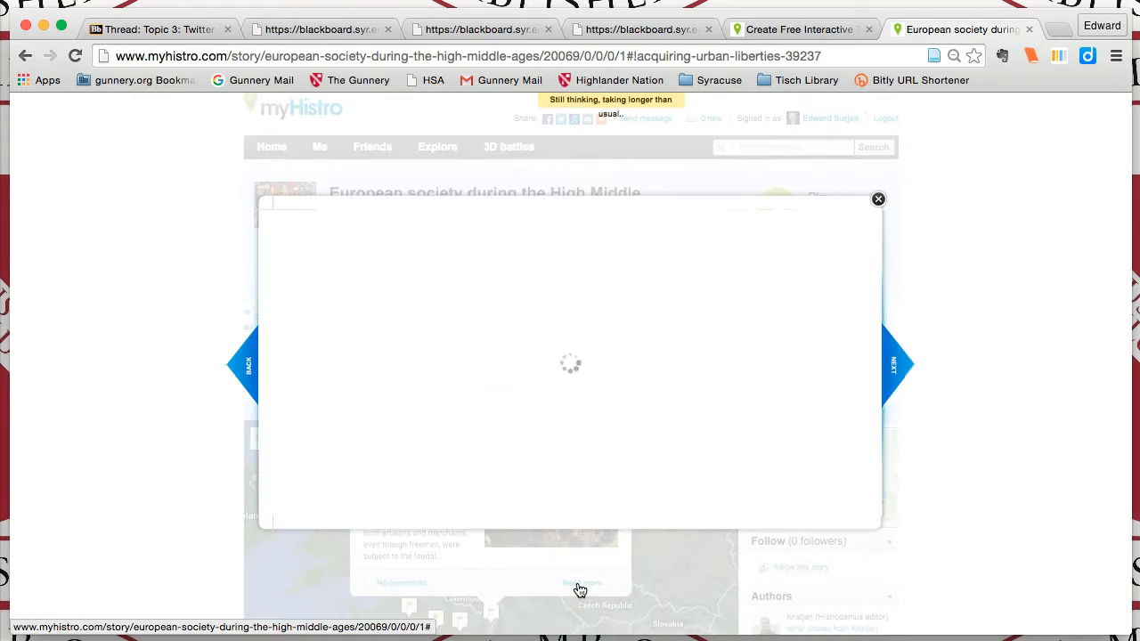
click(296, 264)
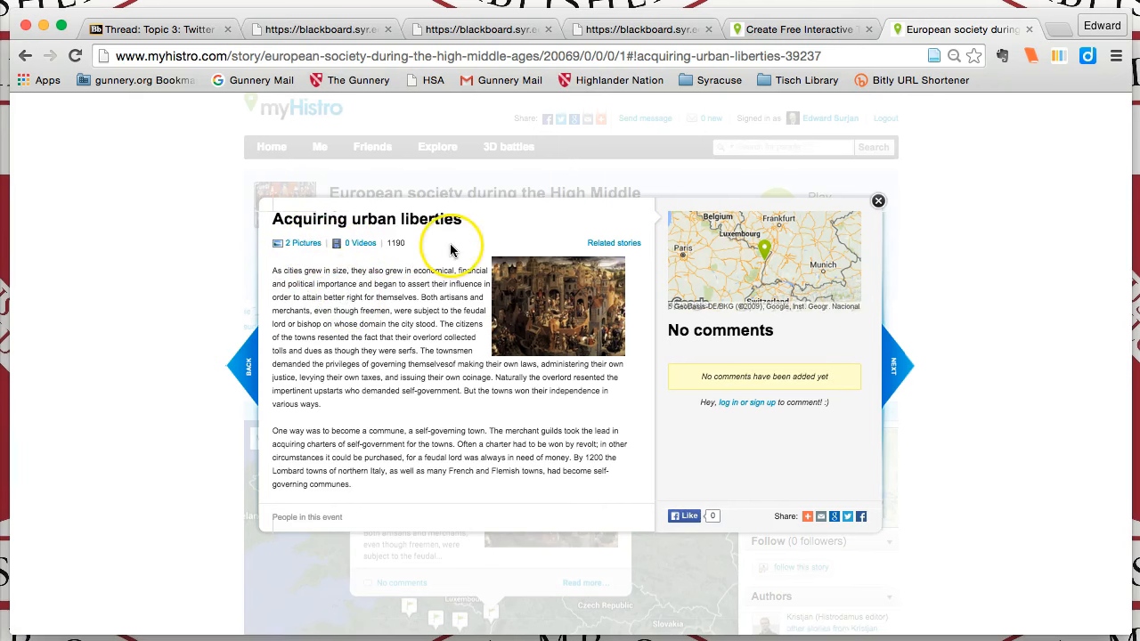
View the event's pictures in the image viewer and close the viewer
click(563, 319)
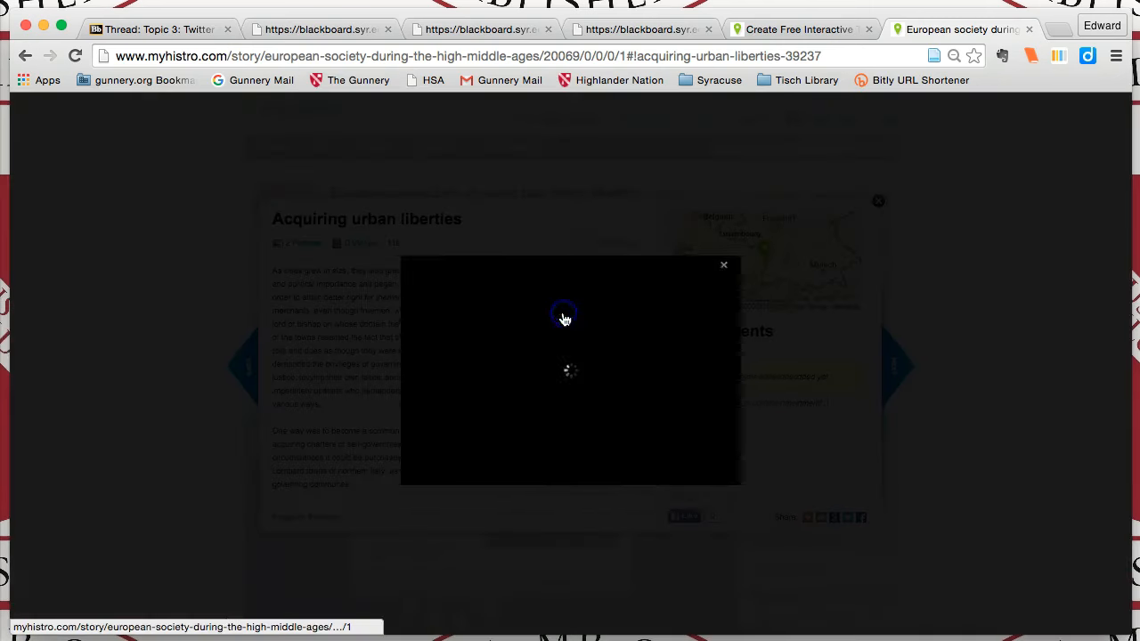
click(430, 371)
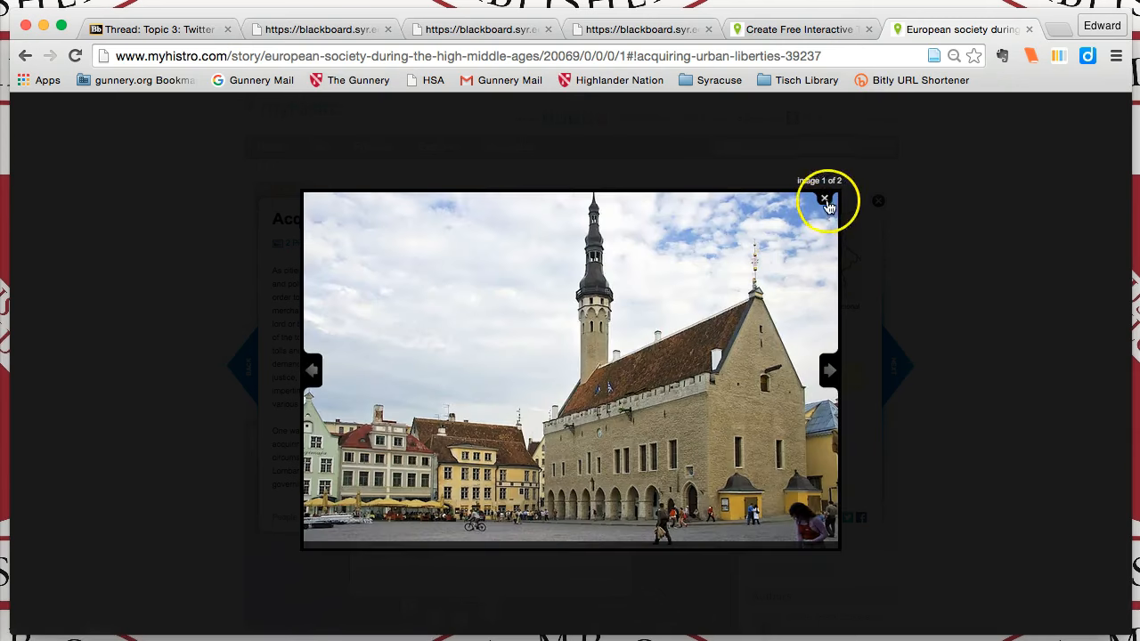
click(825, 199)
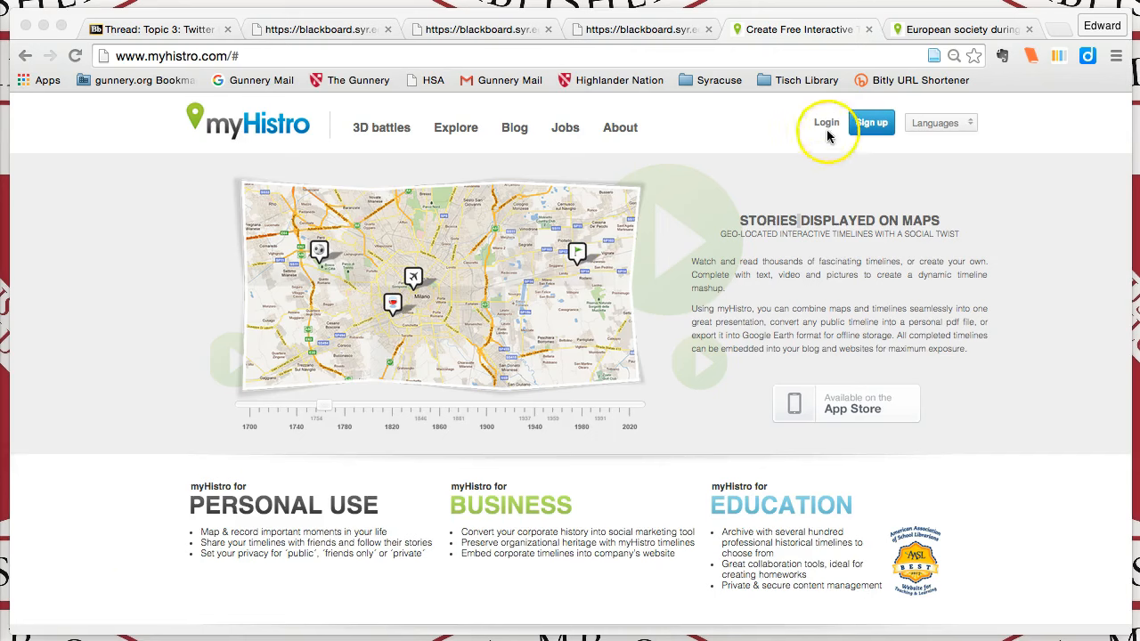
Sign in to myHistro with a Google account, choosing the account and allowing the requested access
click(871, 125)
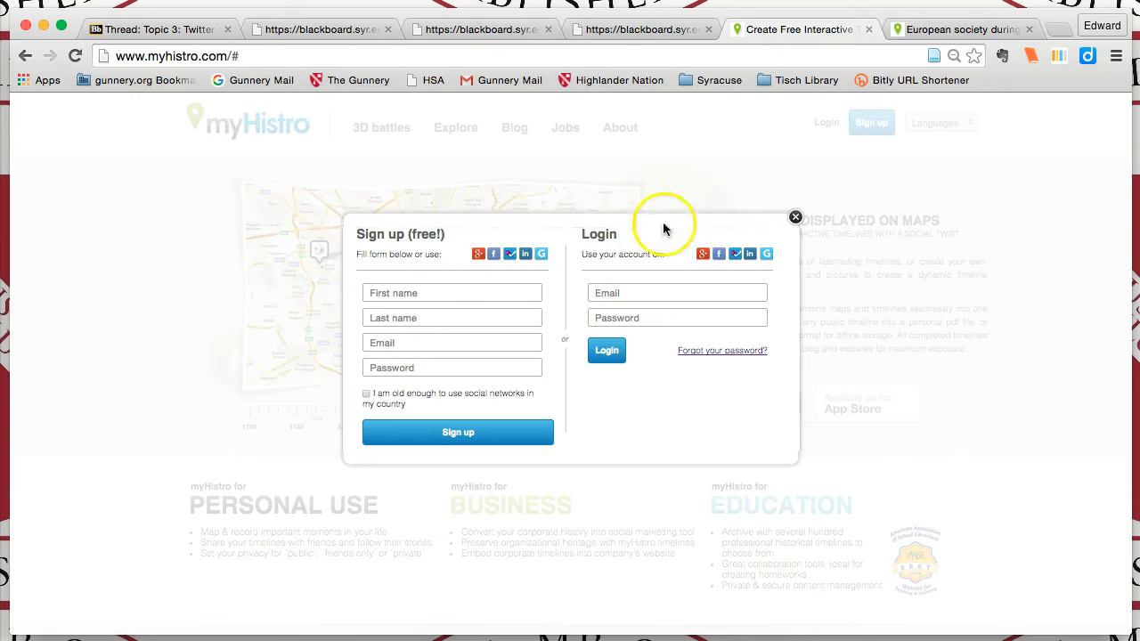
click(703, 258)
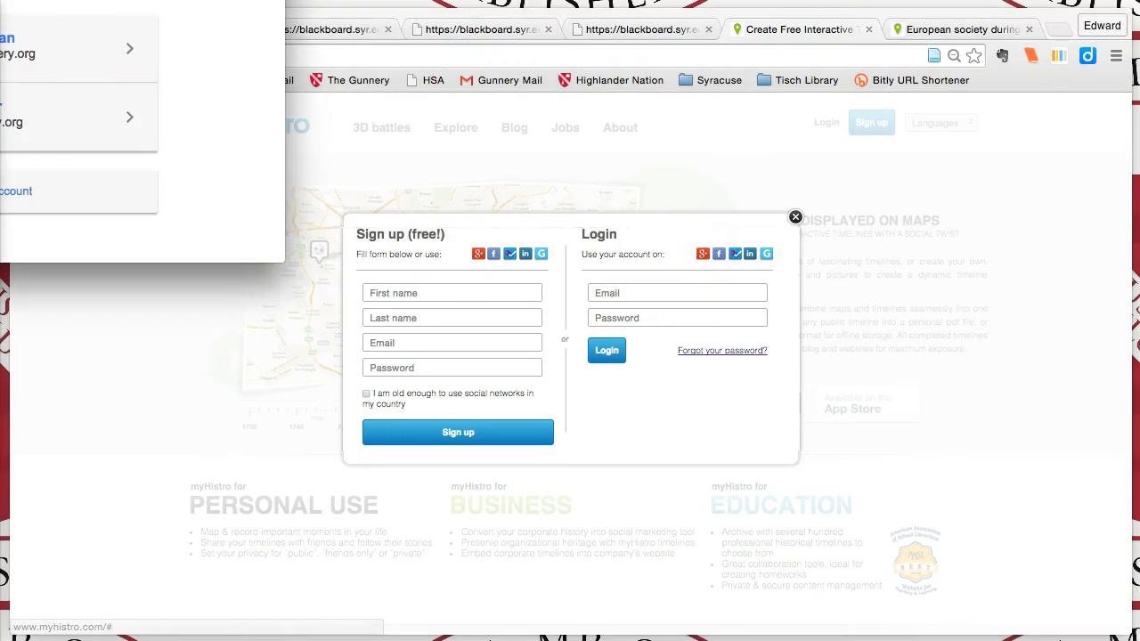
drag(378, 12, 461, 77)
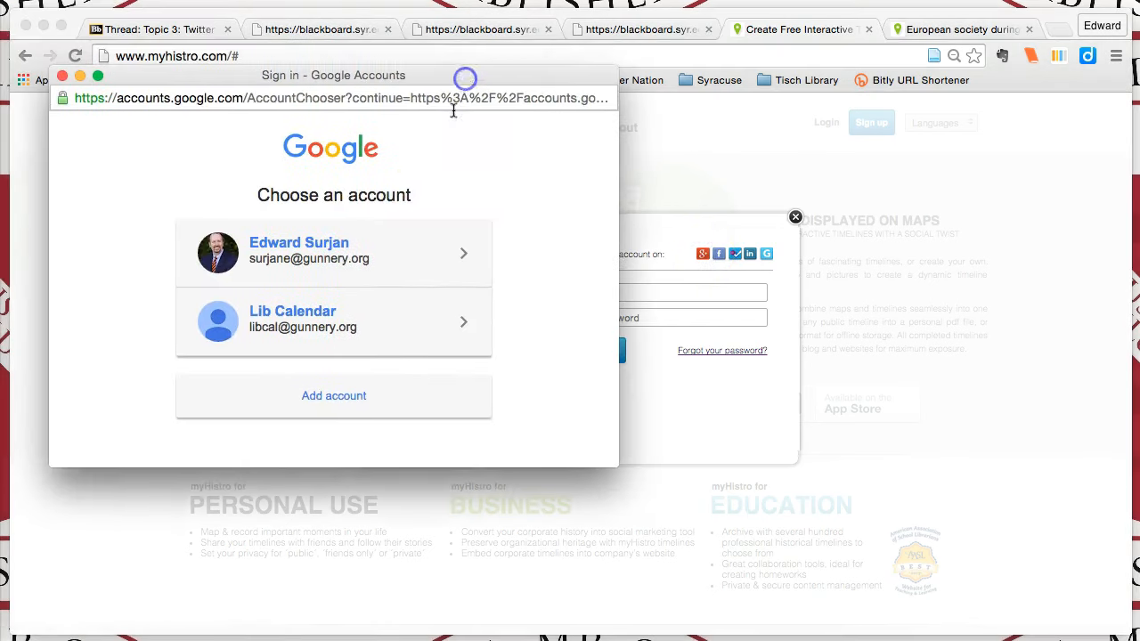
click(329, 250)
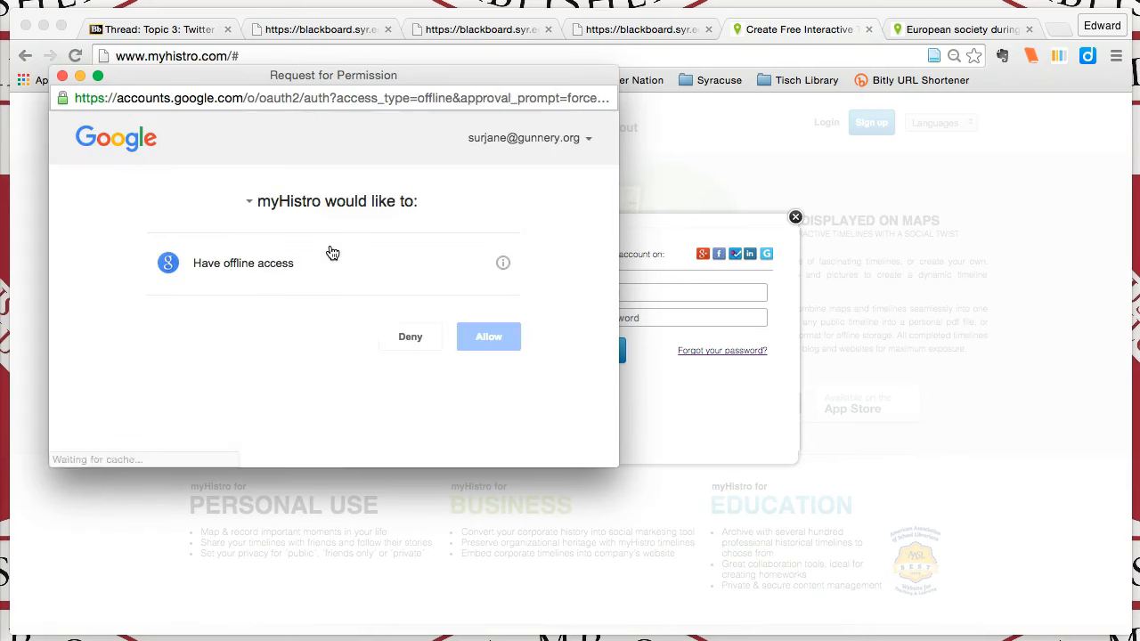
click(489, 338)
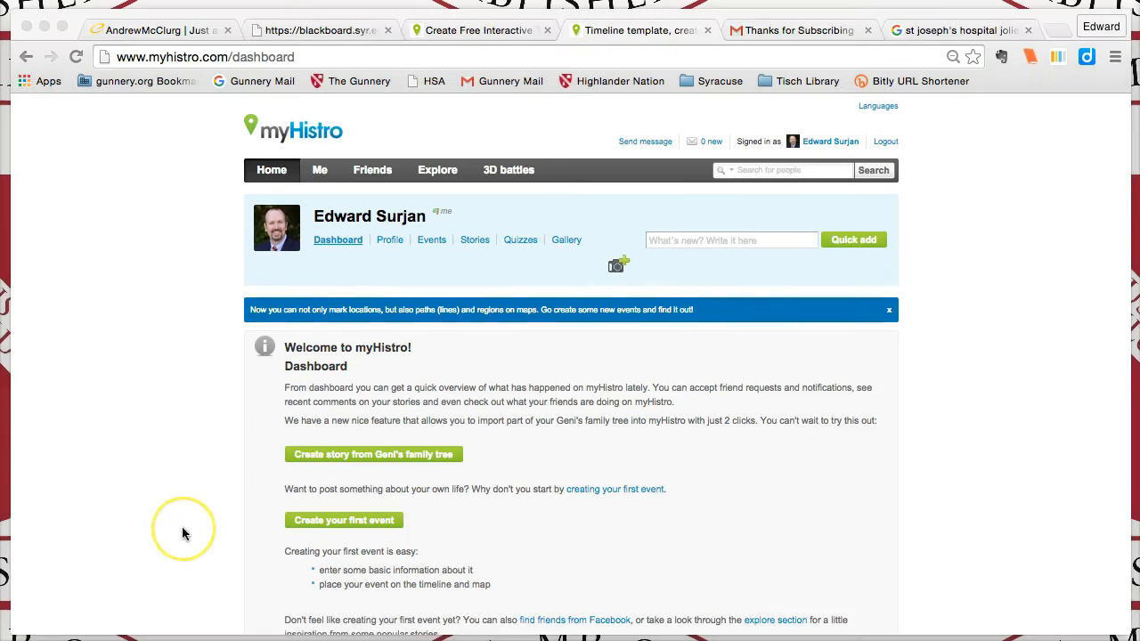
Start creating a first event and name it "My Birthday"
click(305, 522)
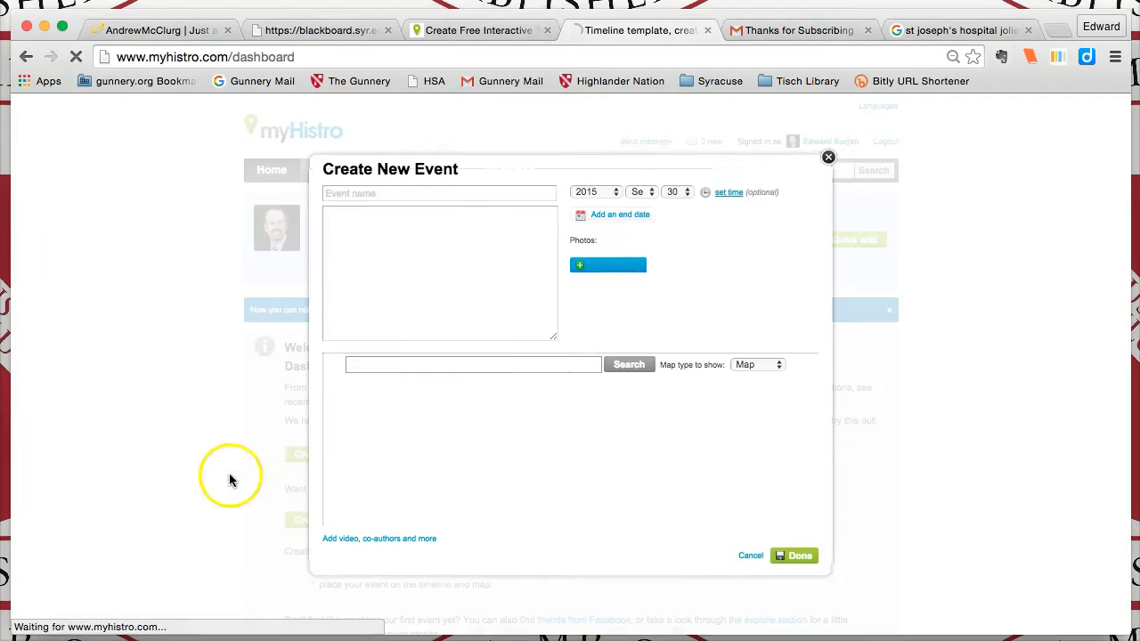
click(359, 193)
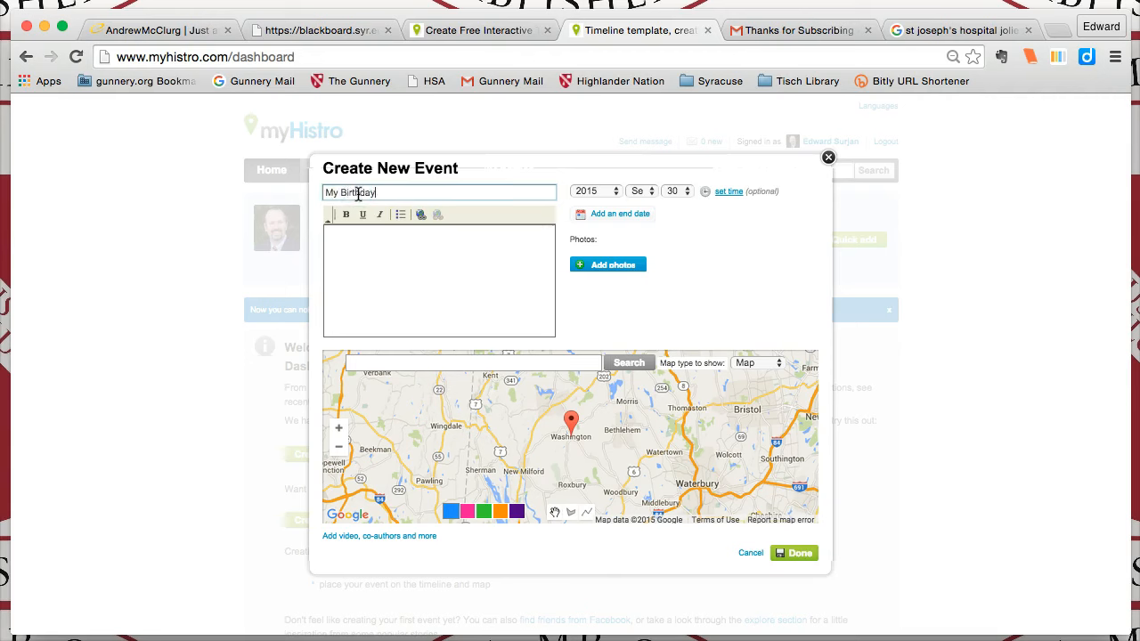
Set the event's year, month and day to the person's birth date
click(616, 191)
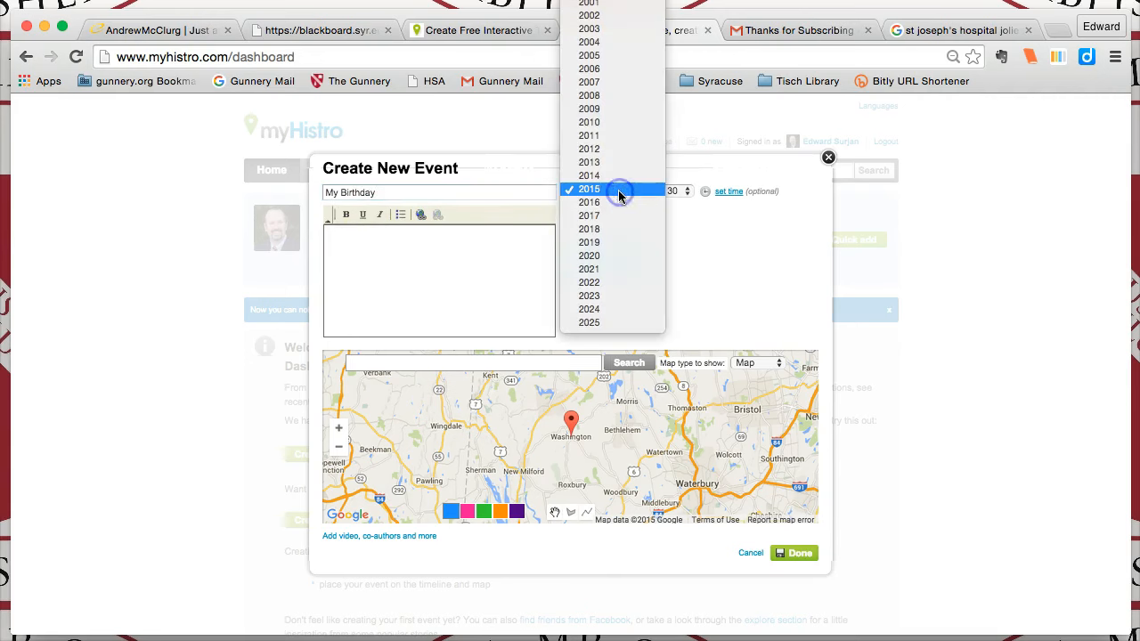
scroll(621, 198, up, 10)
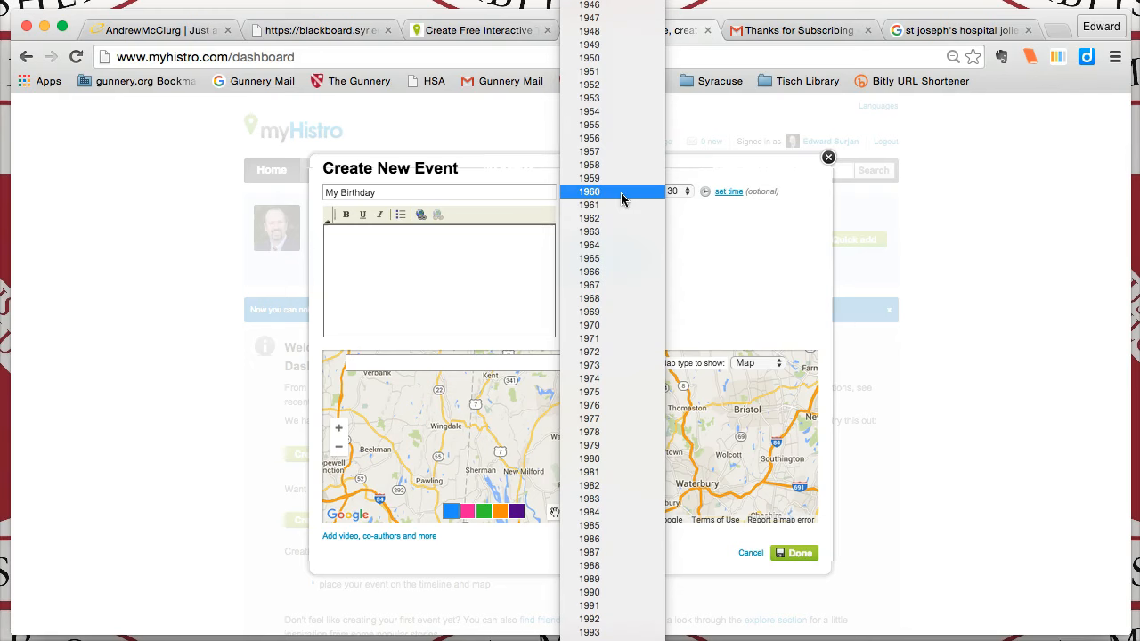
click(616, 219)
click(648, 191)
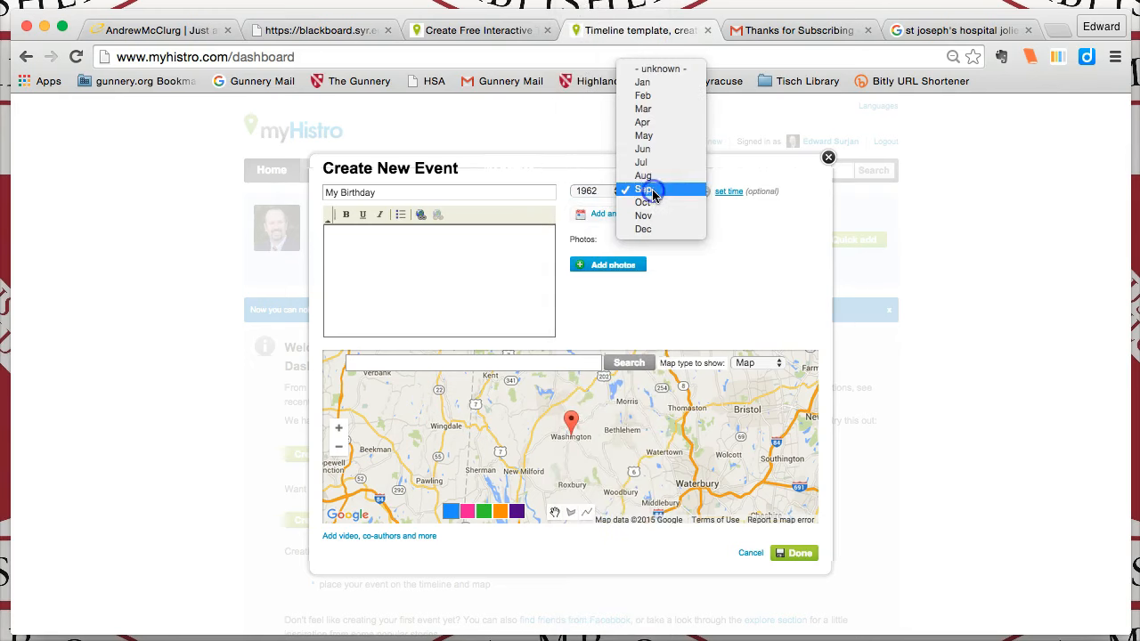
click(648, 148)
click(683, 189)
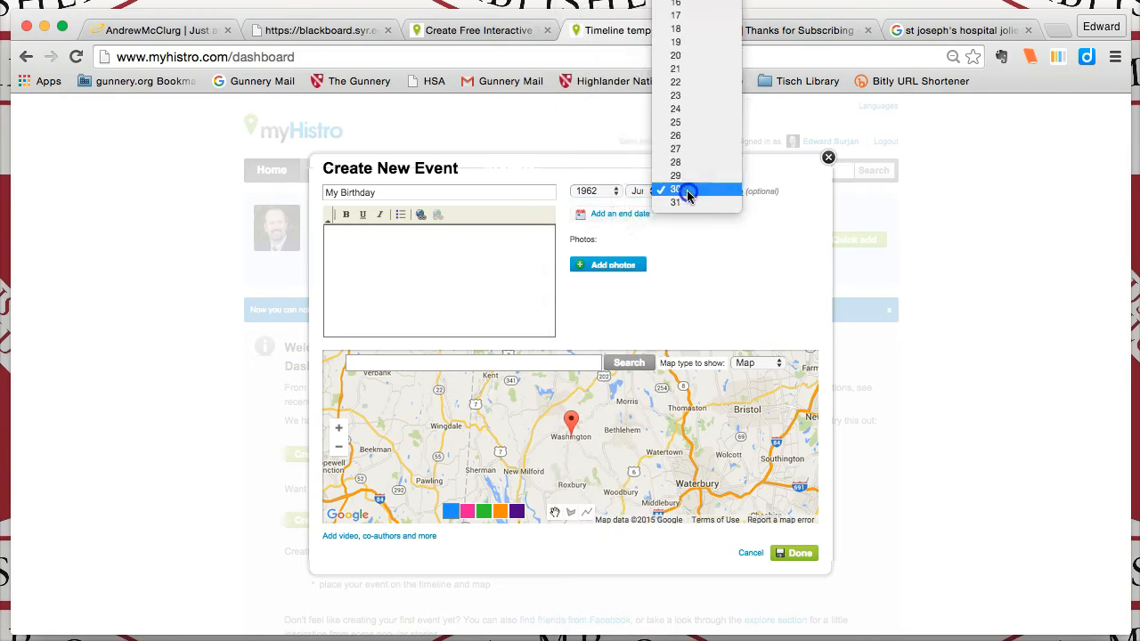
scroll(688, 196, up, 2)
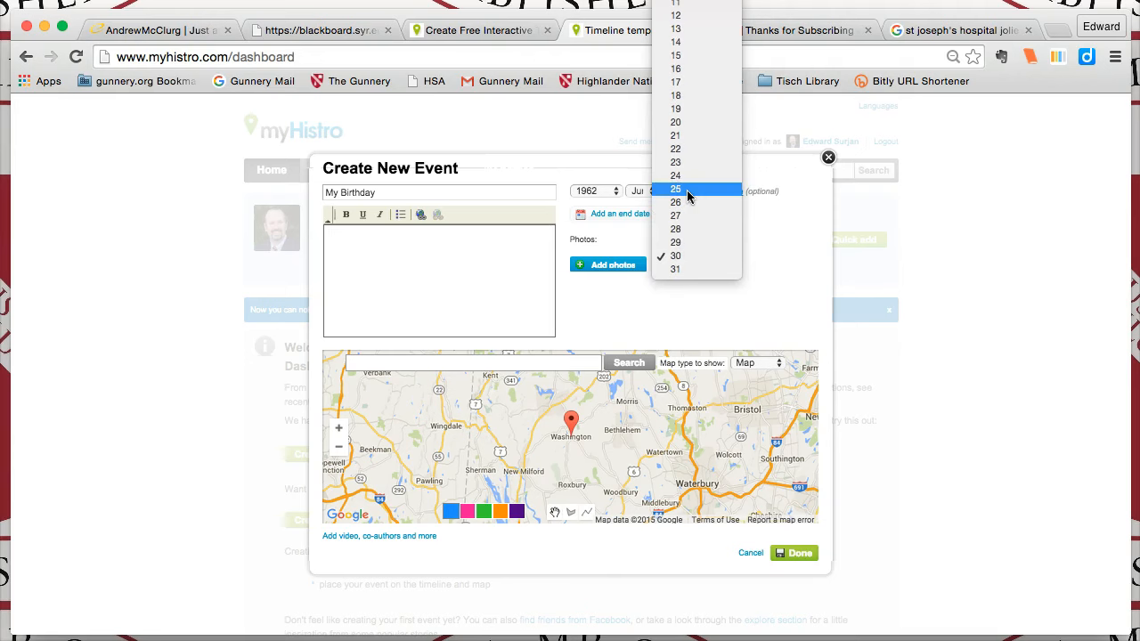
click(687, 191)
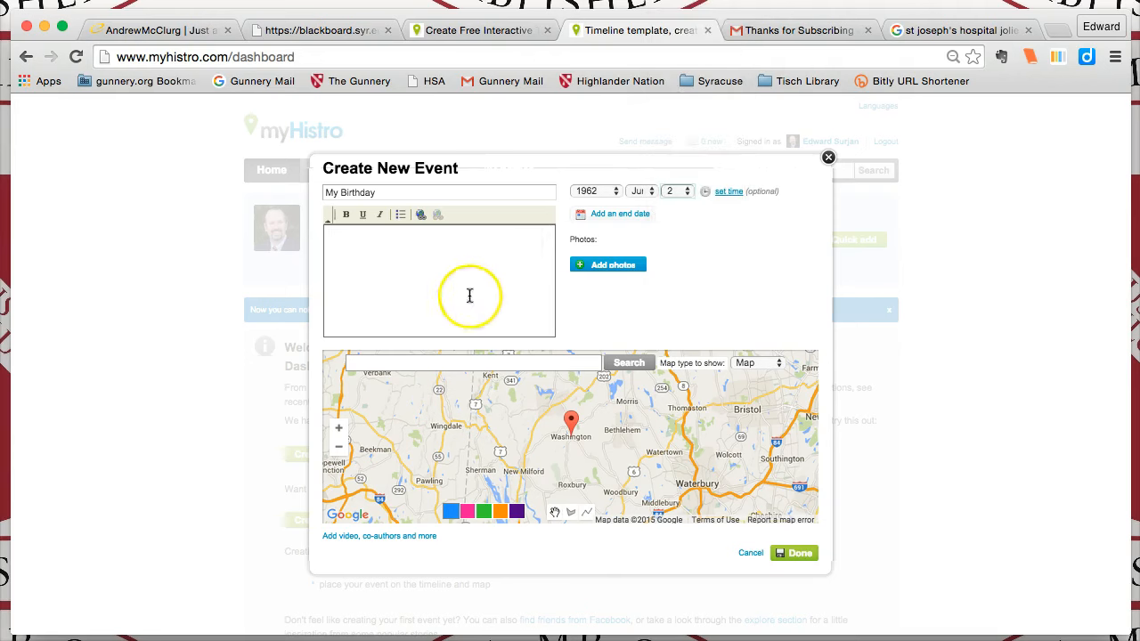
Write an event description stating where and when the person was born
click(352, 253)
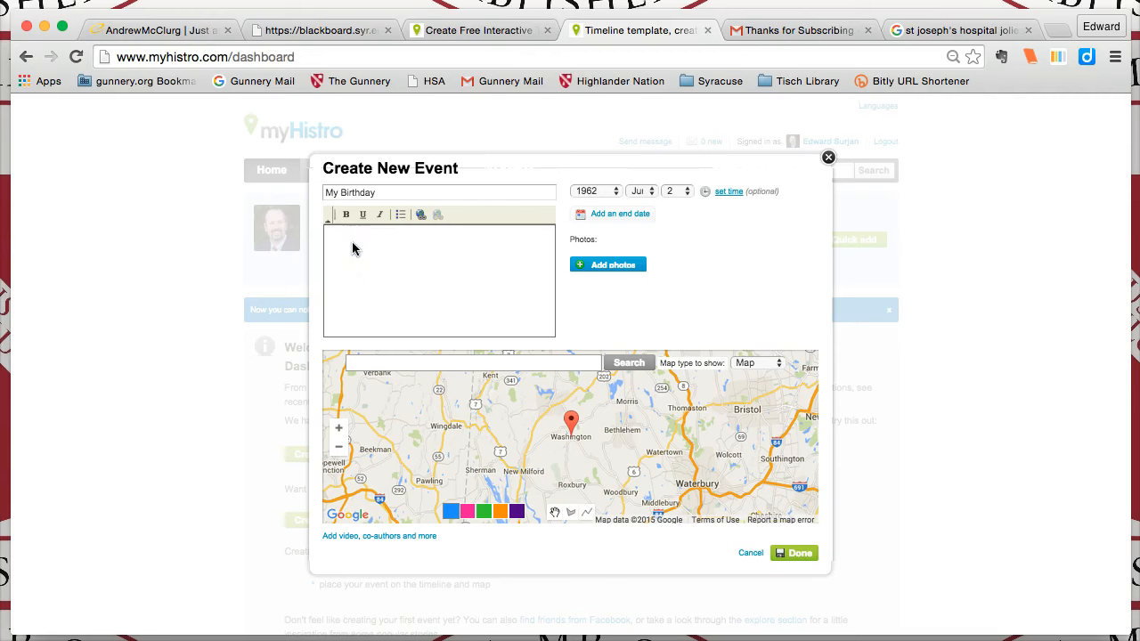
text(I was born)
Add the photos St Josephs Hospital.jpg, old st joes 2.jpg and old st joes.jpg to the event
click(621, 269)
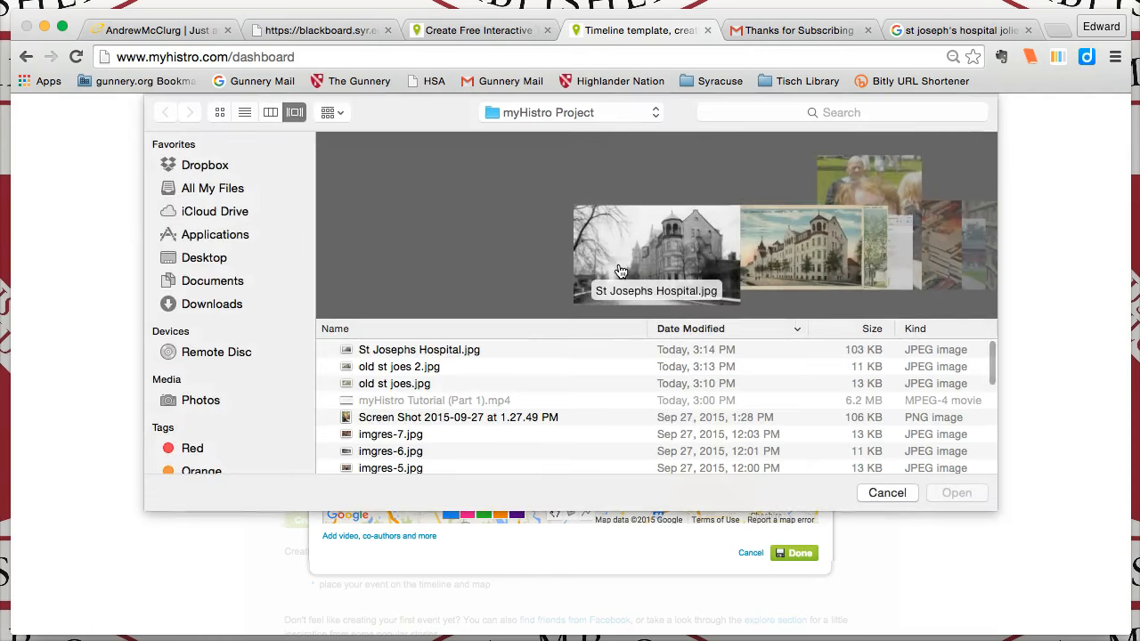
click(389, 353)
click(378, 371)
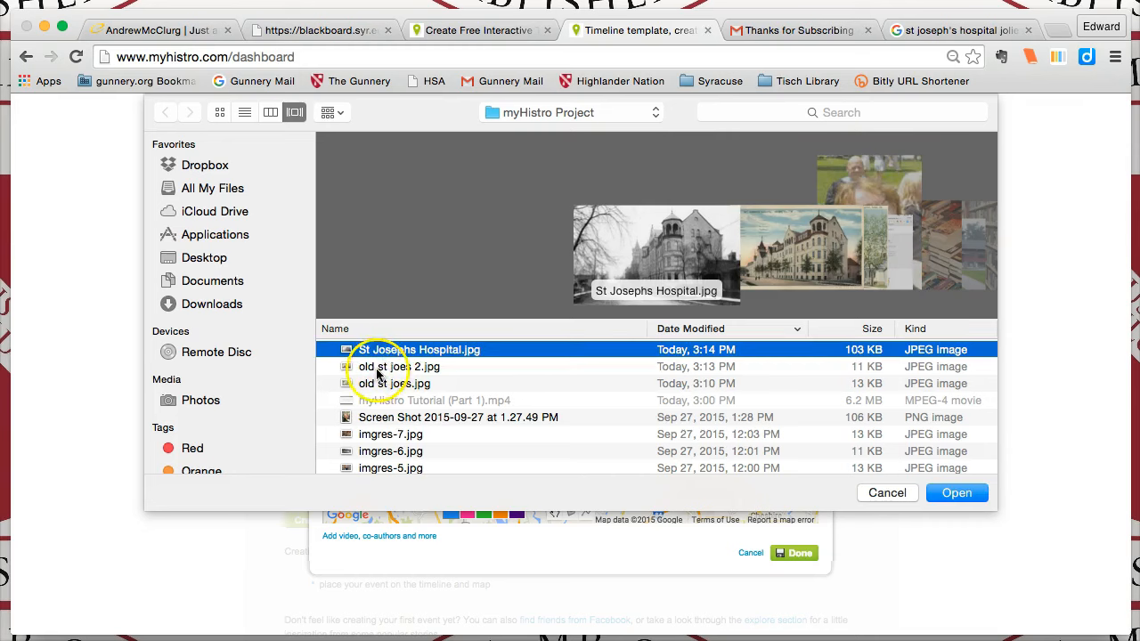
super+click(383, 385)
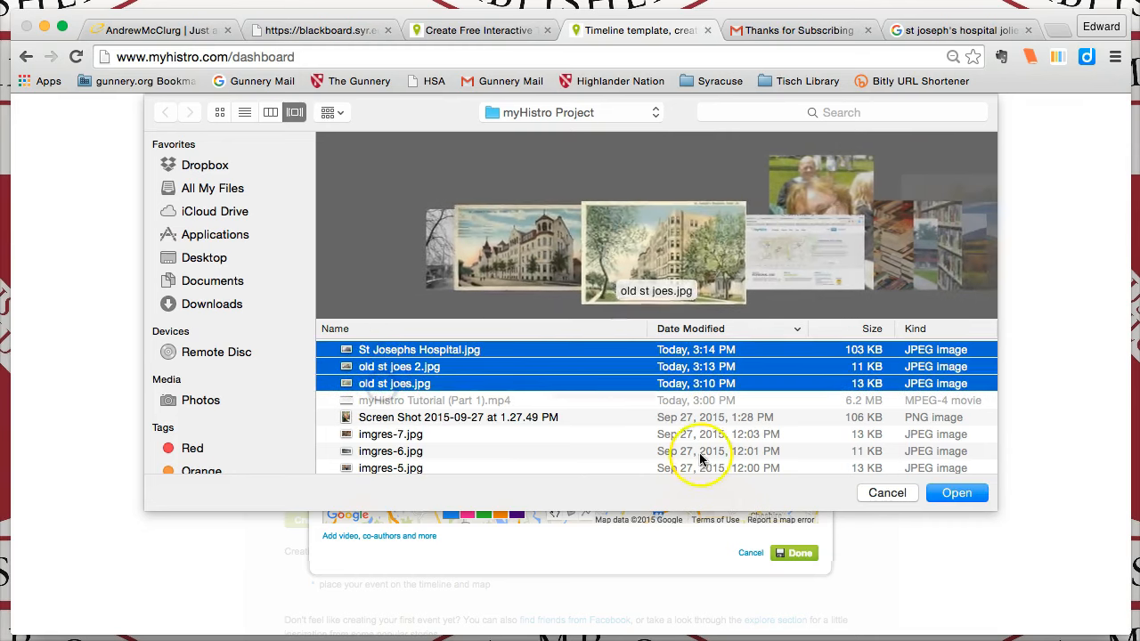
click(954, 493)
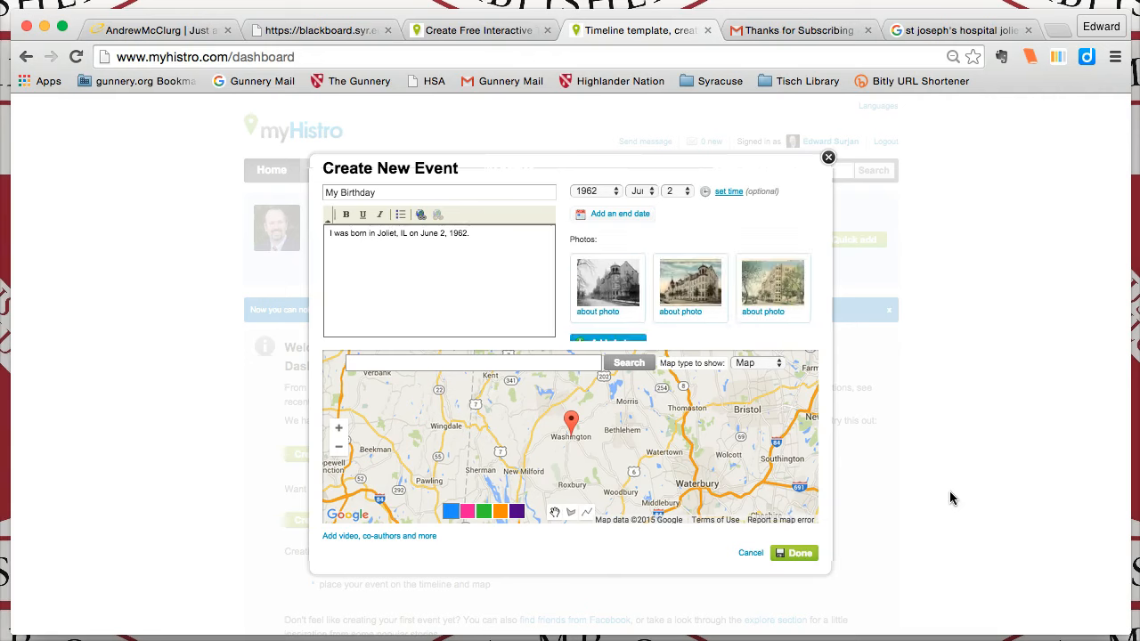
Locate the event on the map by searching for "joliet, il" and save the event
click(387, 365)
click(617, 365)
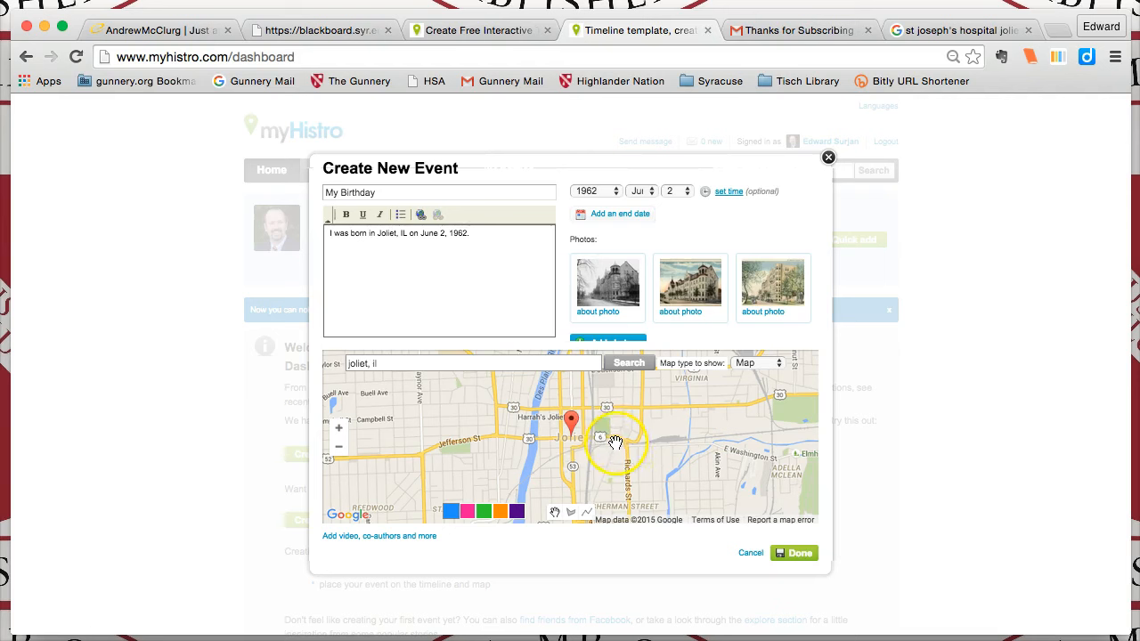
click(798, 556)
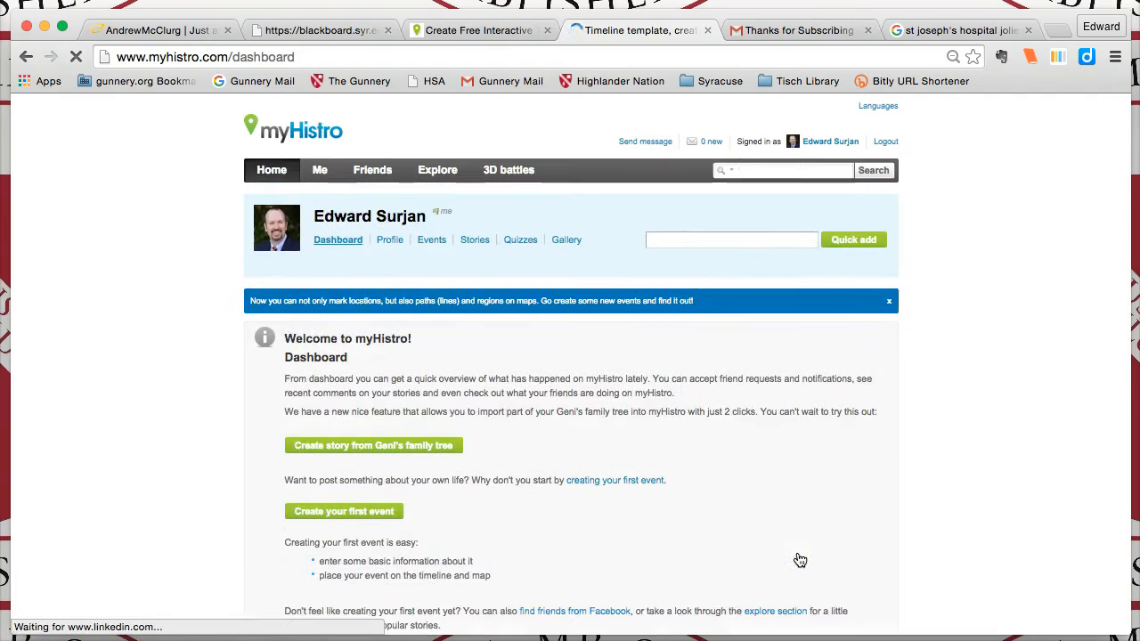
Open the profile's events and stories pages and start creating a new story
click(429, 240)
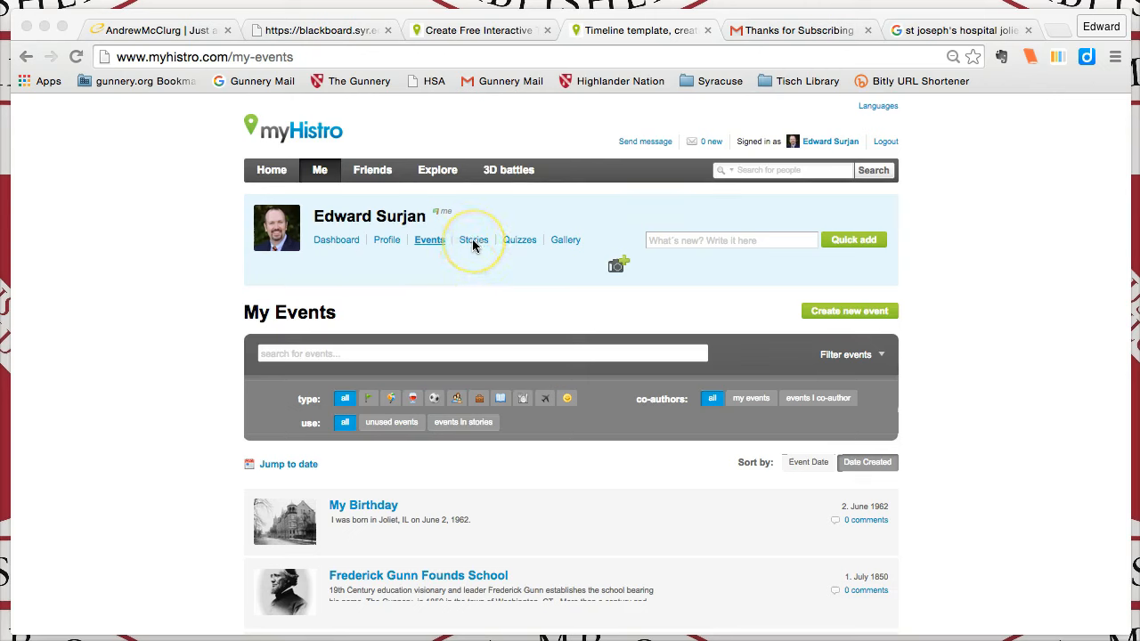
click(472, 242)
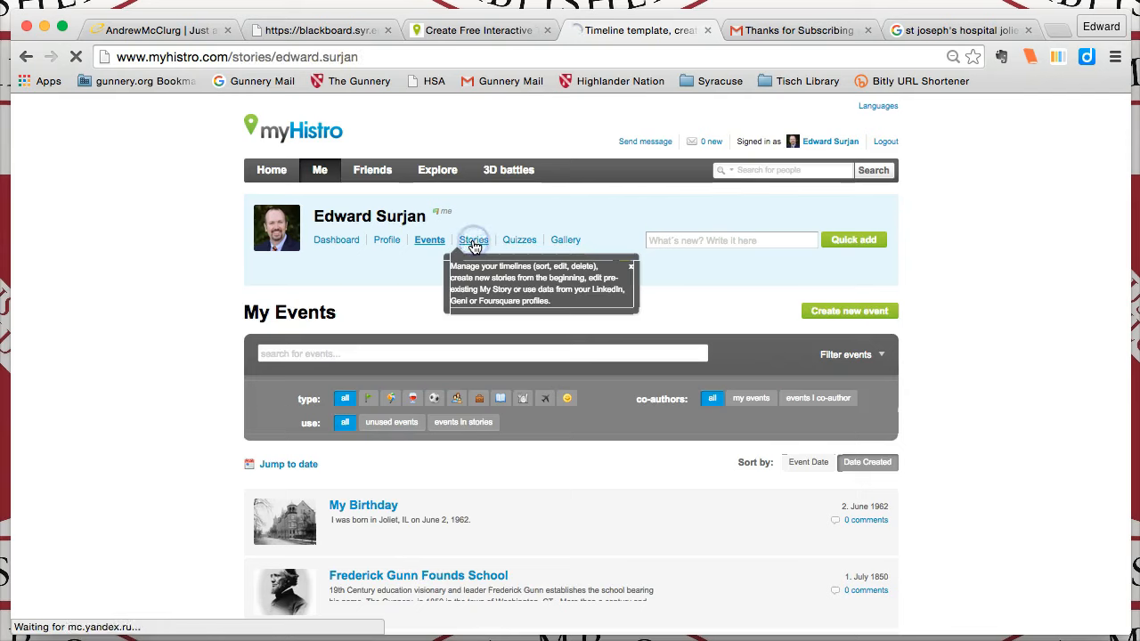
click(353, 395)
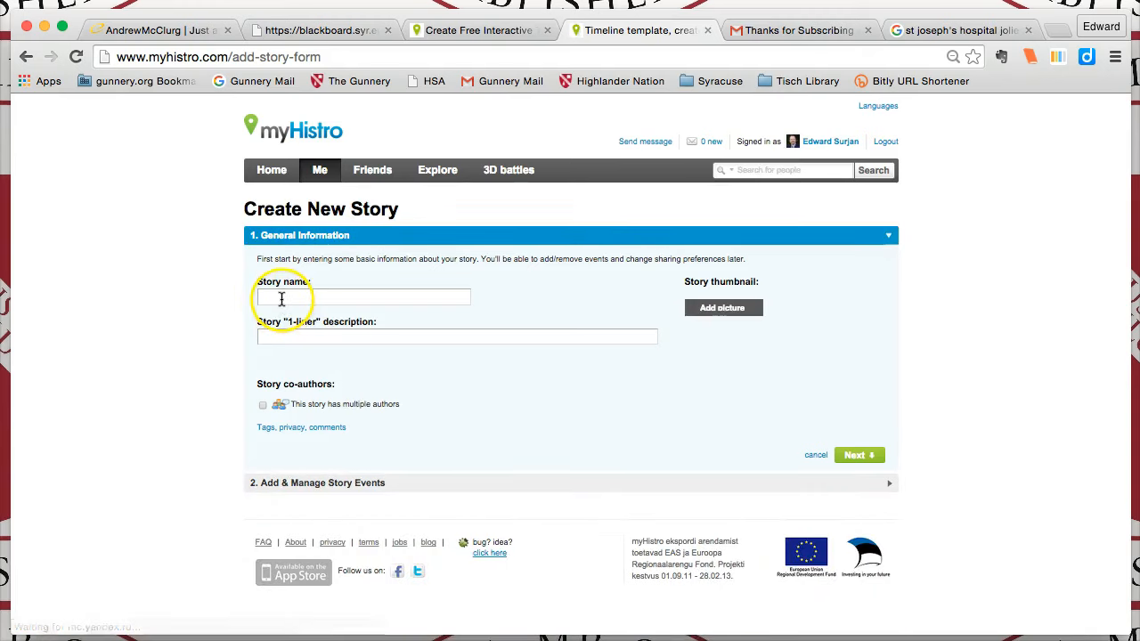
Name the new story "My Road to The Gunnery" with the one-liner description "Becoming Library Director"
click(281, 328)
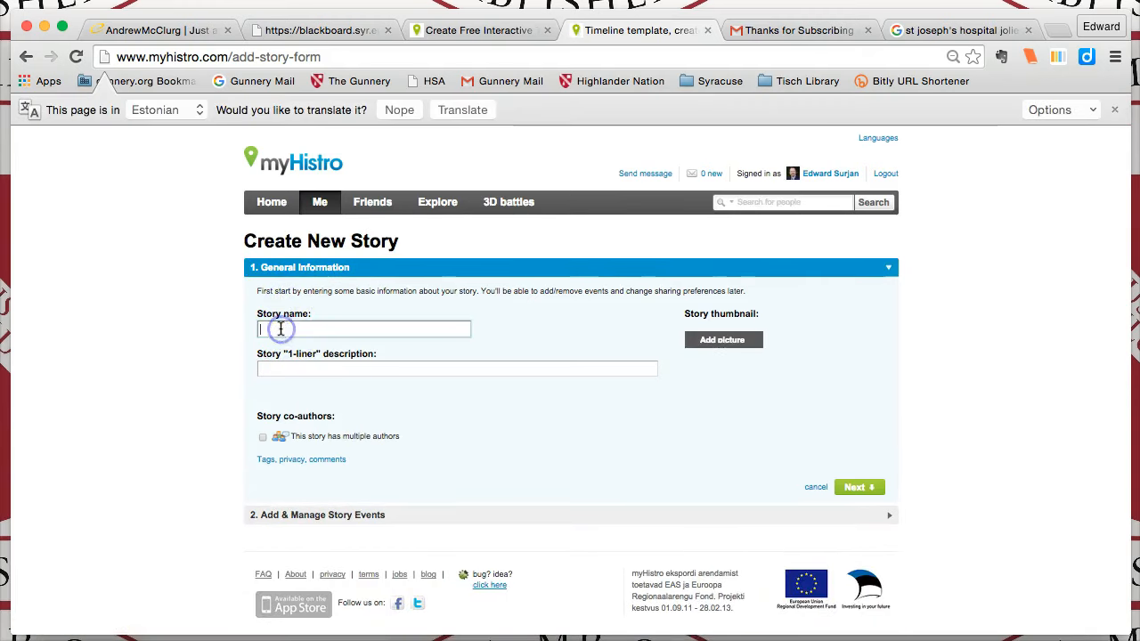
text(My Road to The Gunnery)
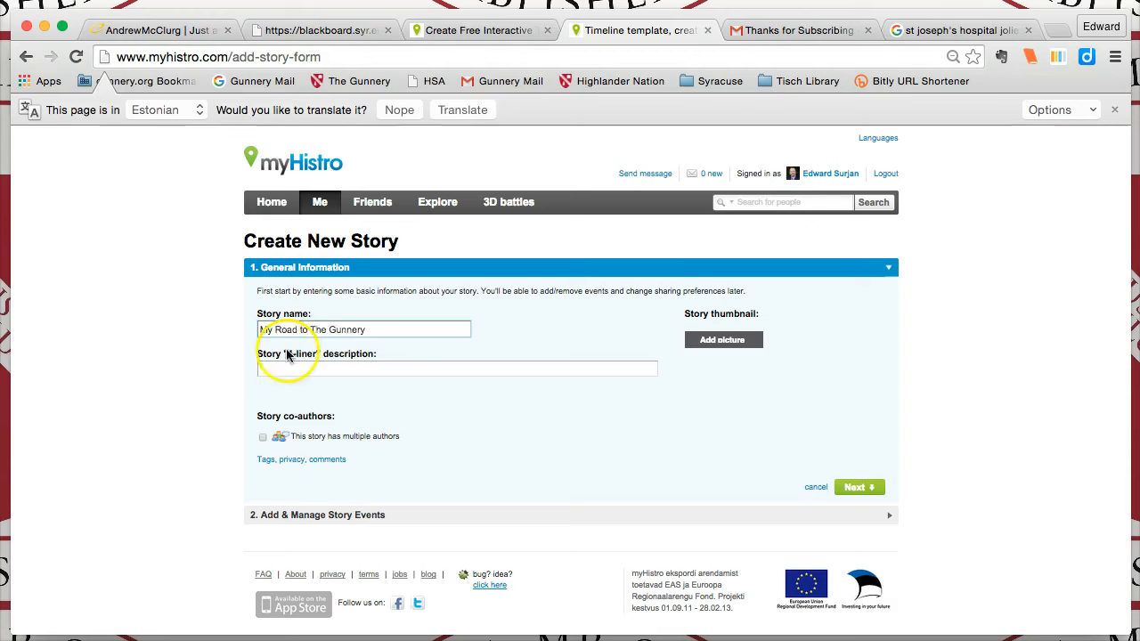
click(280, 371)
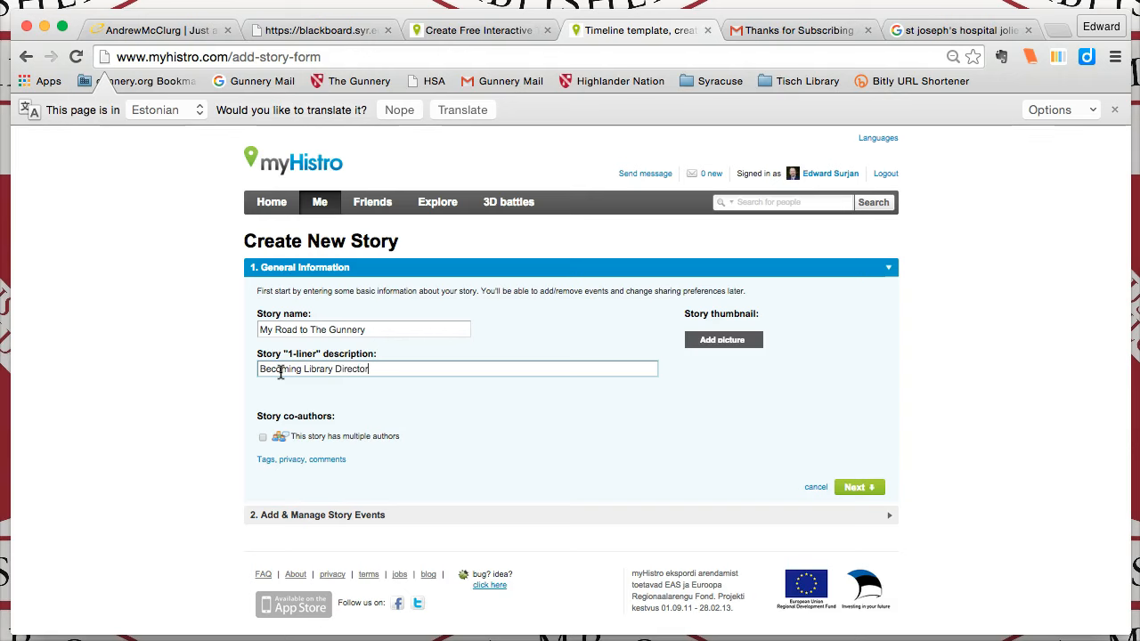
Add the portrait photo from the myHistro Project folder as the story thumbnail
click(722, 341)
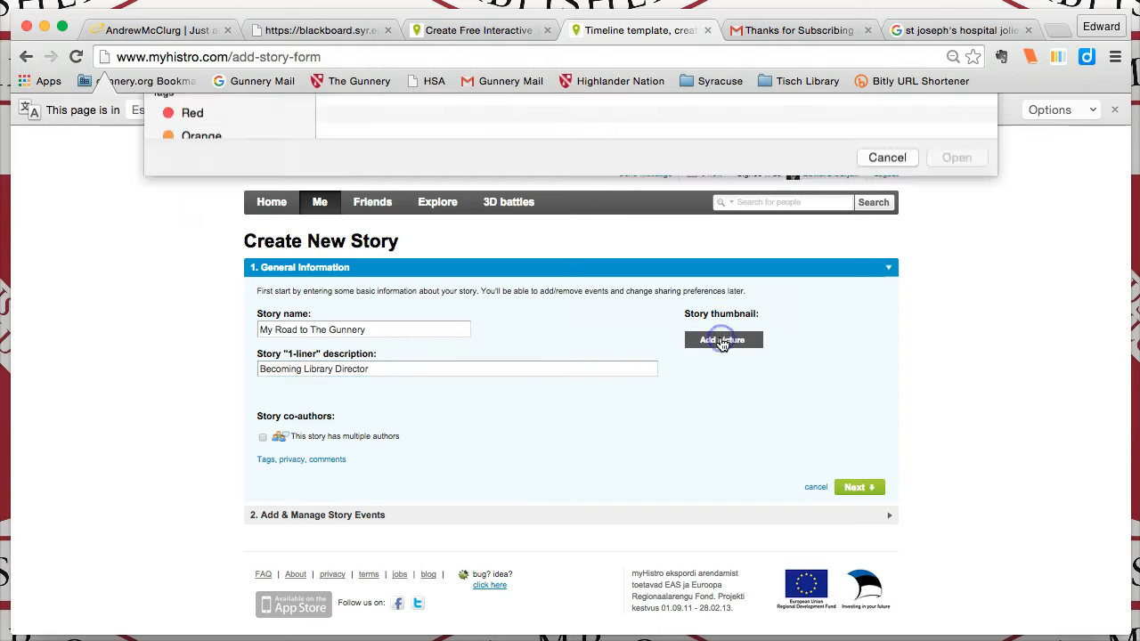
scroll(747, 234, down, 10)
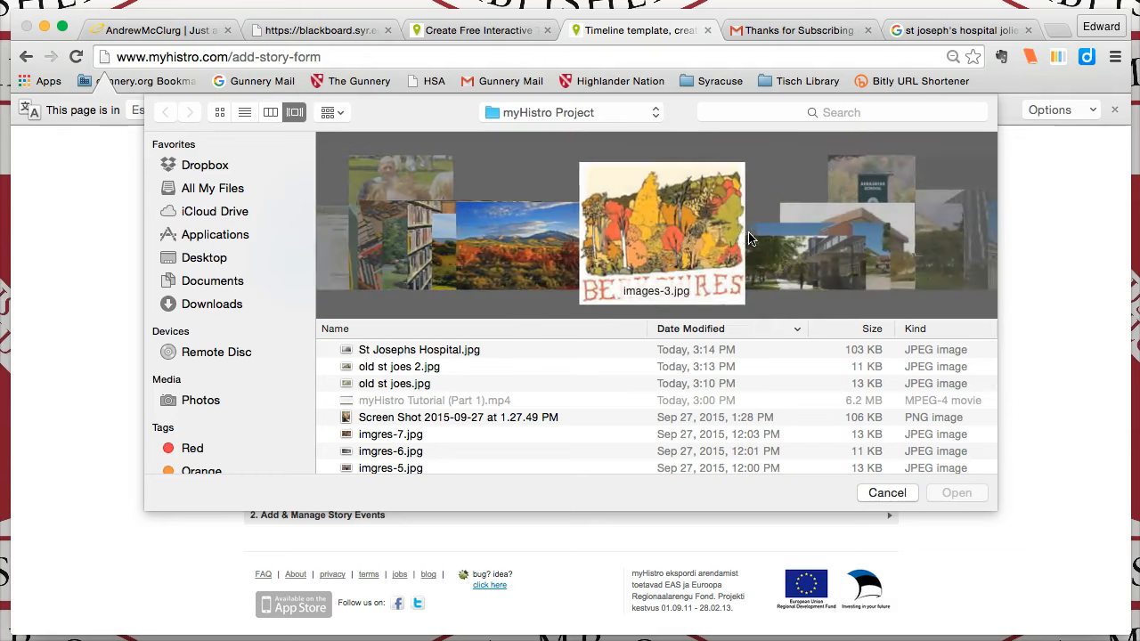
scroll(747, 232, down, 5)
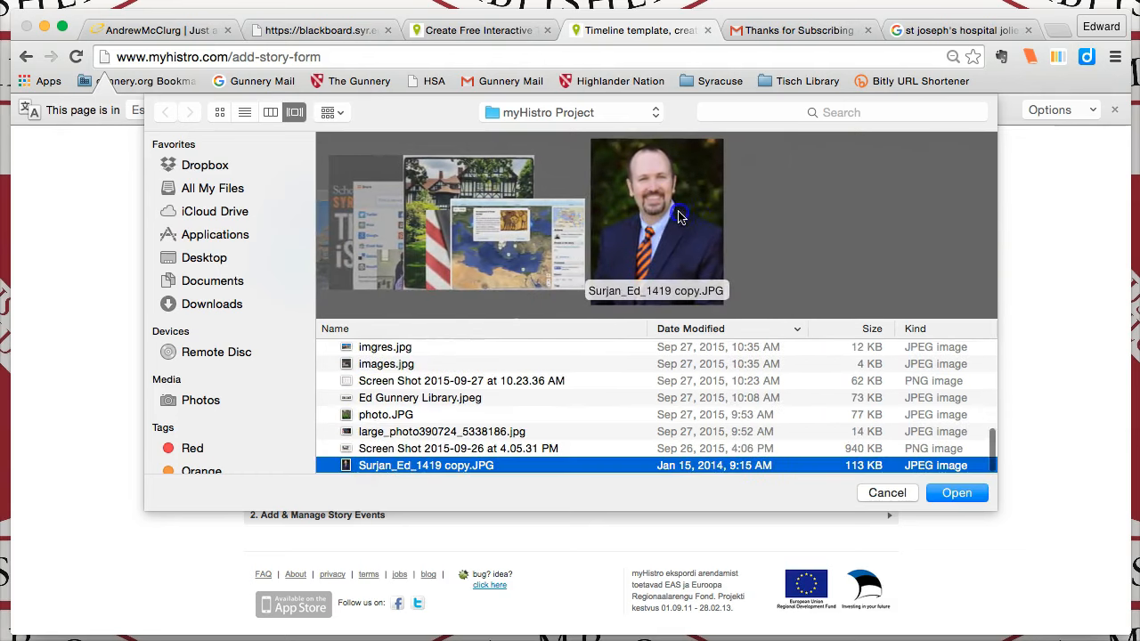
click(945, 493)
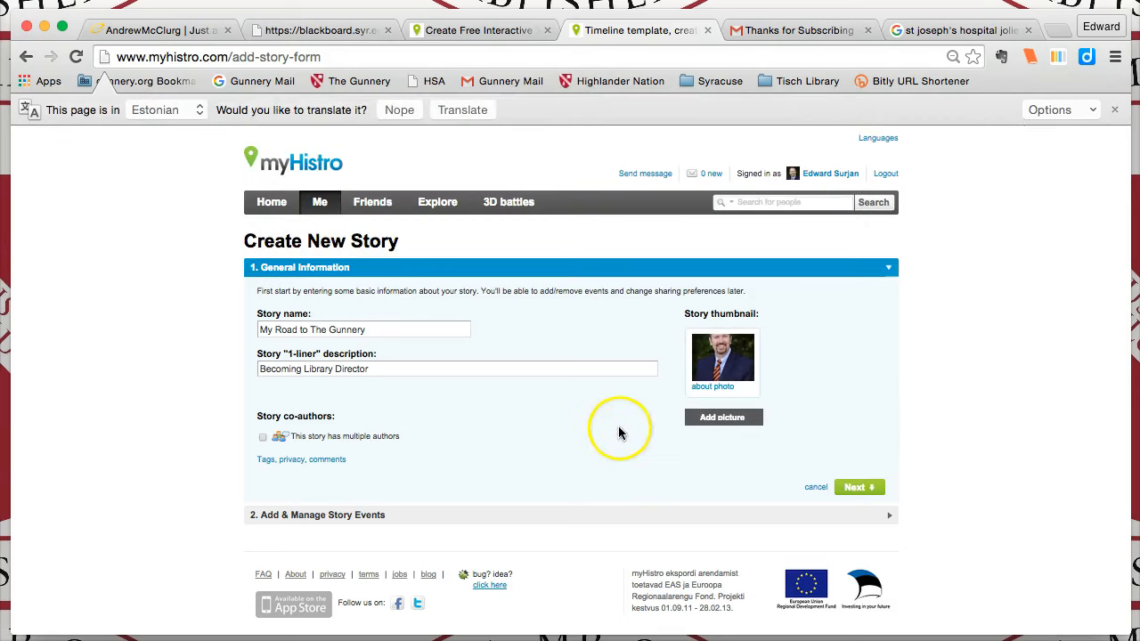
Mark the story as having multiple authors
click(263, 438)
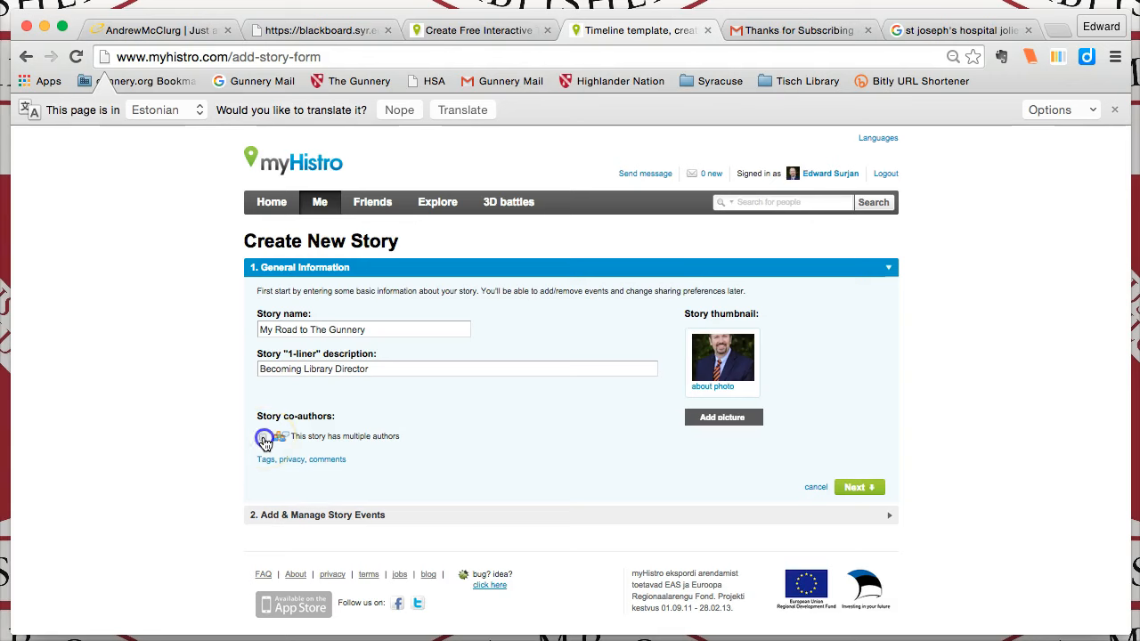
click(264, 438)
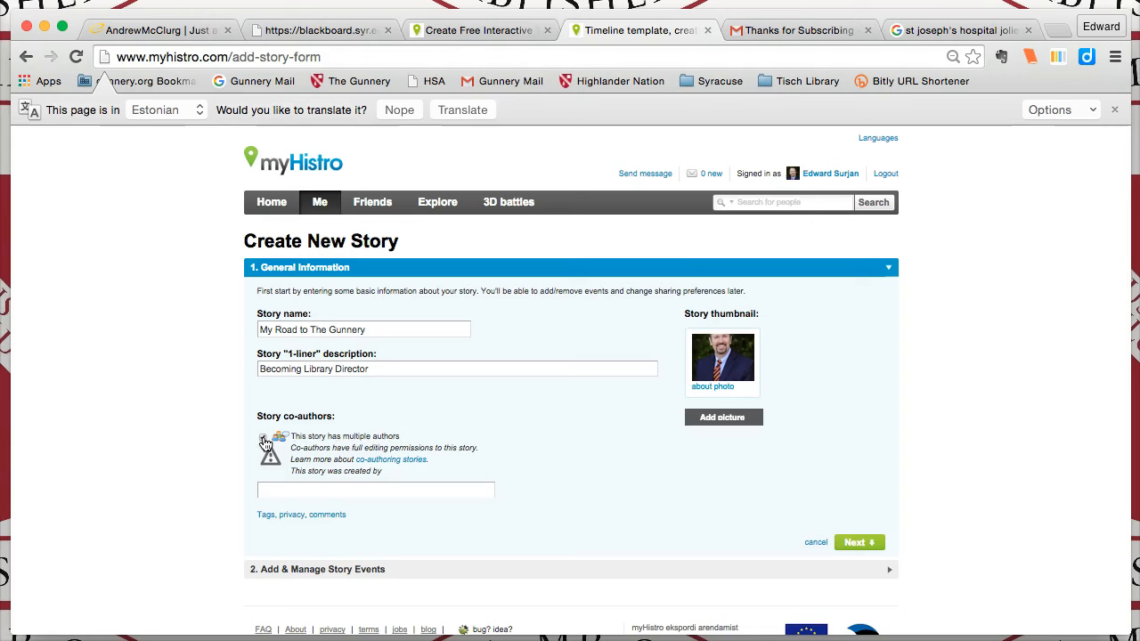
click(263, 437)
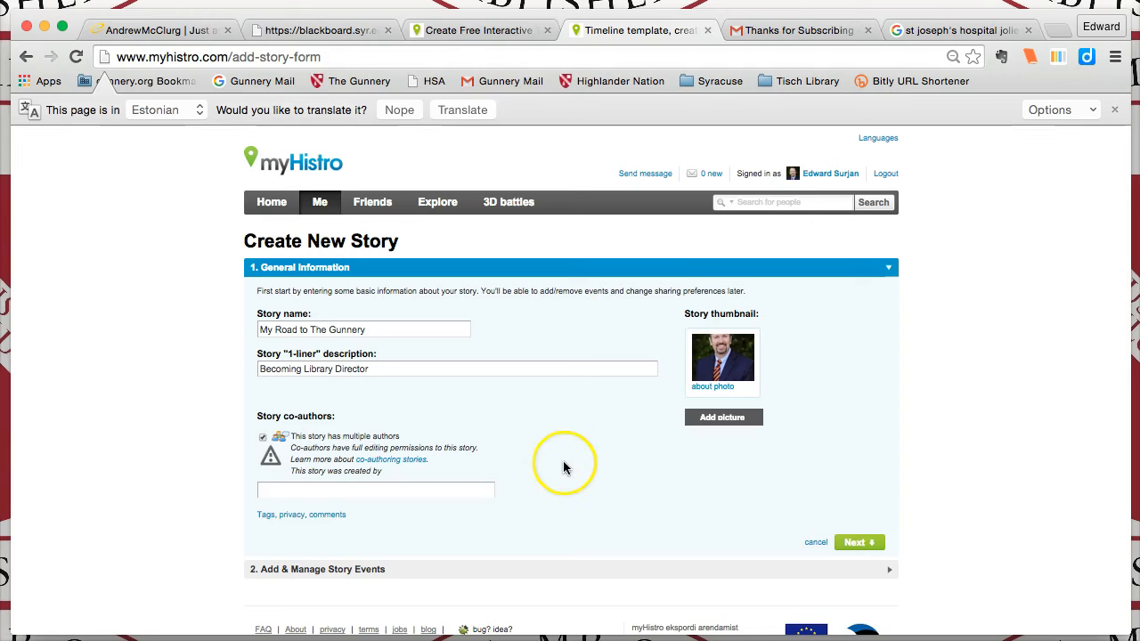
Open the story events section and add My Birthday, Library Director, Graduate School Acceptance and iSchool Residency to the story
click(894, 574)
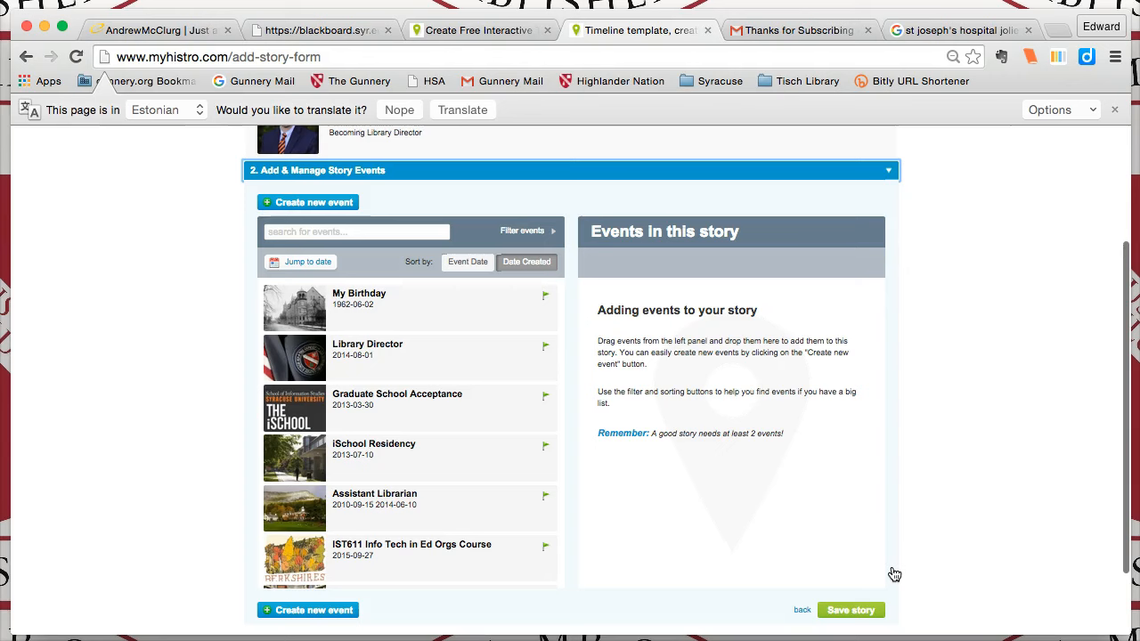
drag(894, 573, 816, 541)
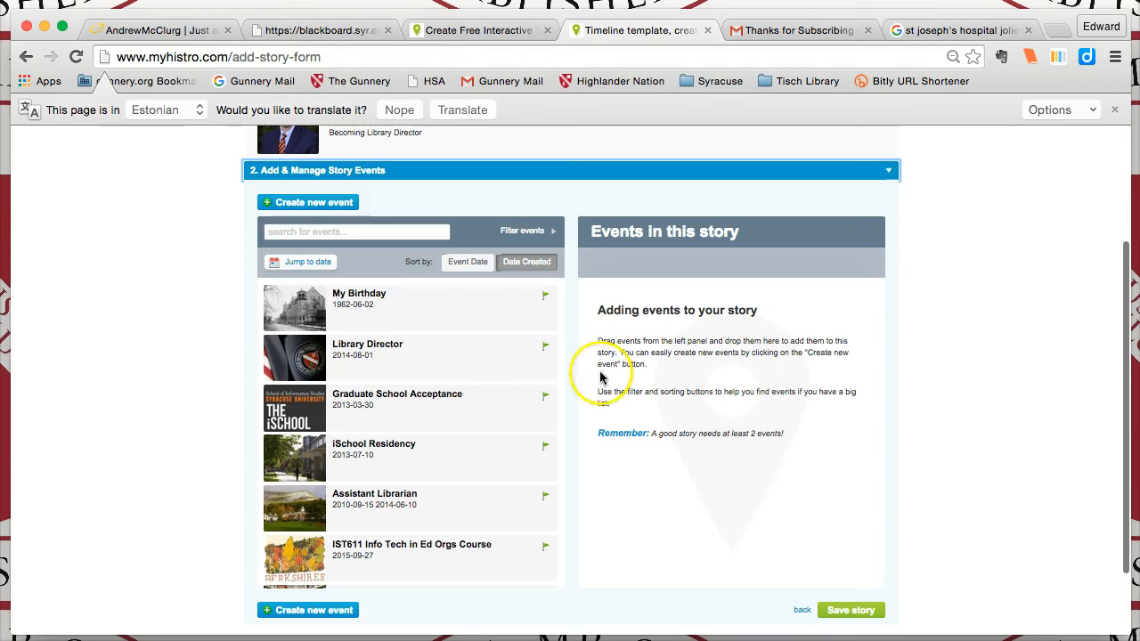
mouse_move(453, 313)
drag(461, 298, 757, 326)
drag(434, 339, 756, 420)
drag(434, 410, 752, 465)
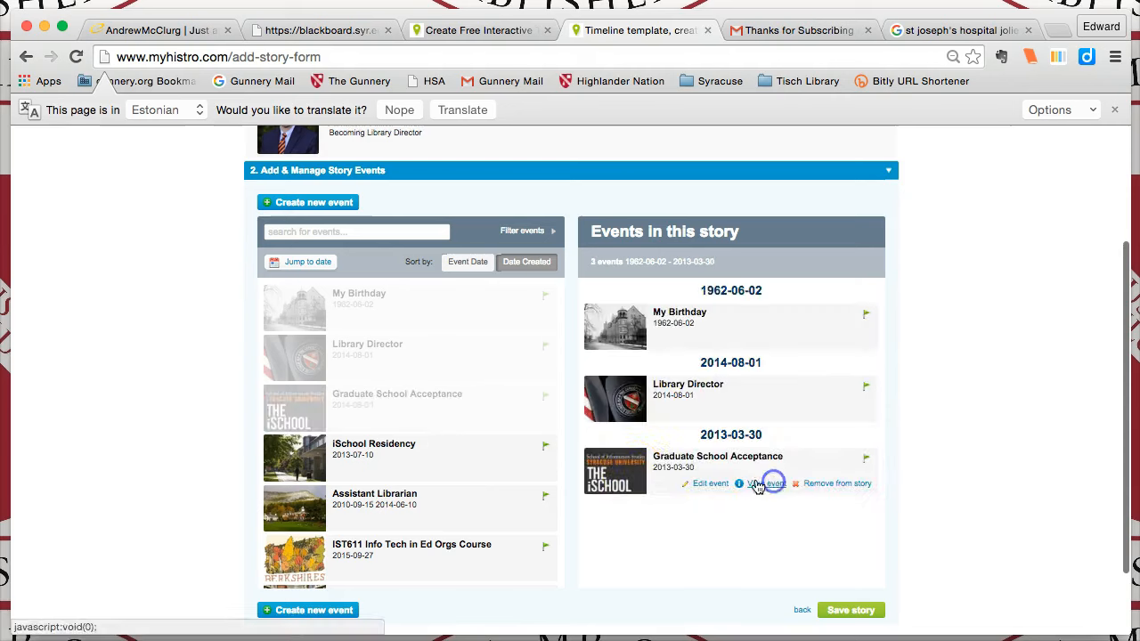
mouse_move(491, 465)
drag(490, 457, 822, 501)
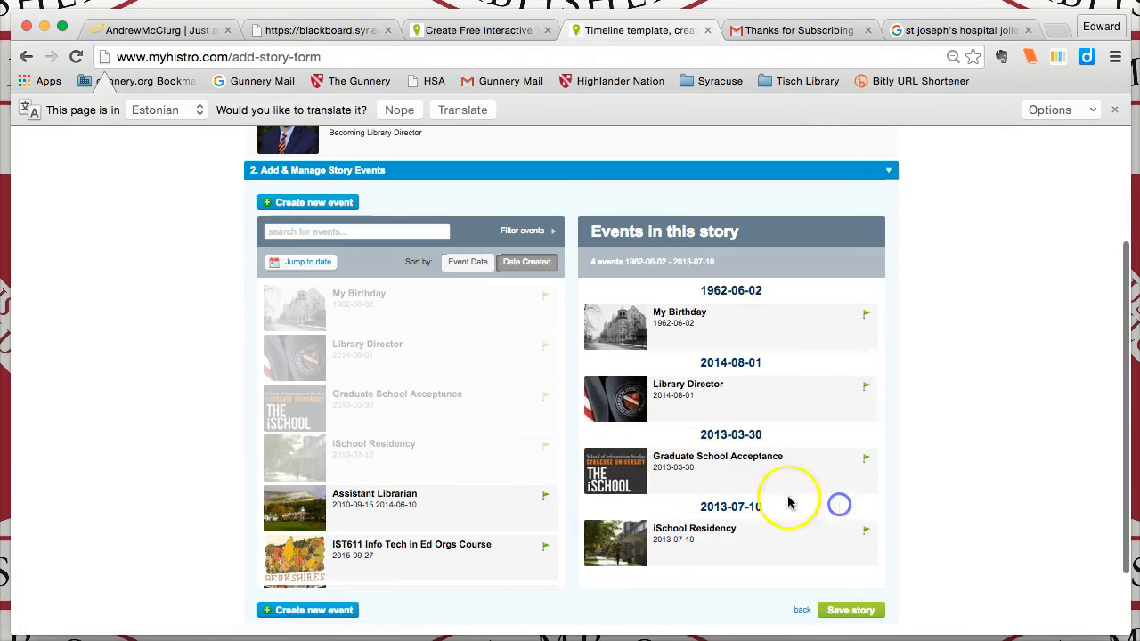
mouse_move(507, 513)
drag(500, 494, 827, 466)
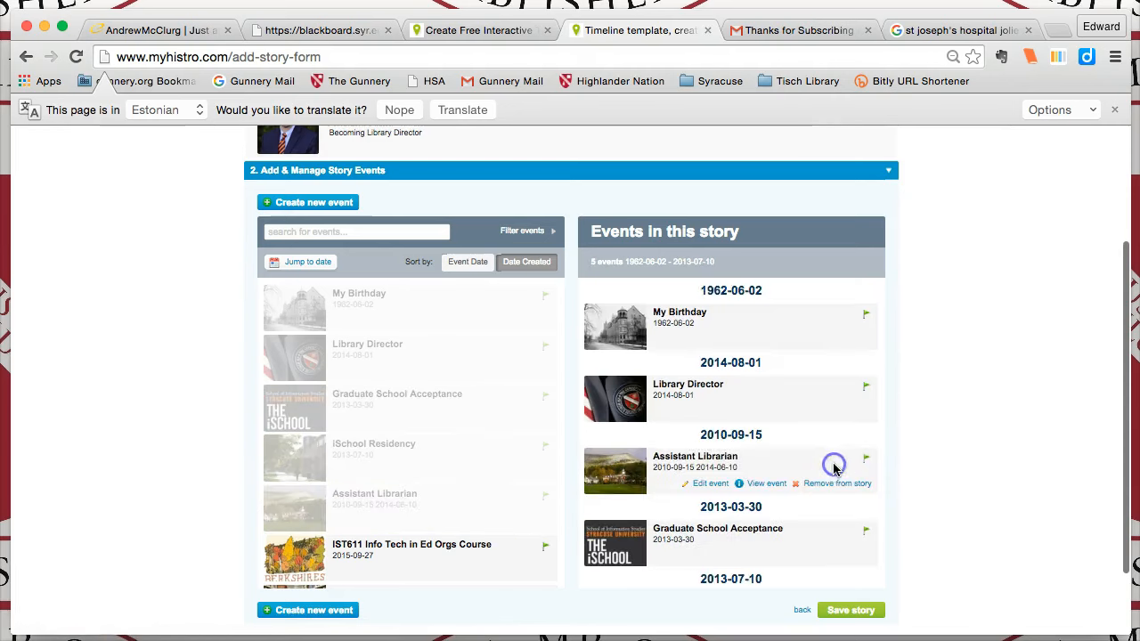
mouse_move(508, 550)
drag(507, 551, 822, 465)
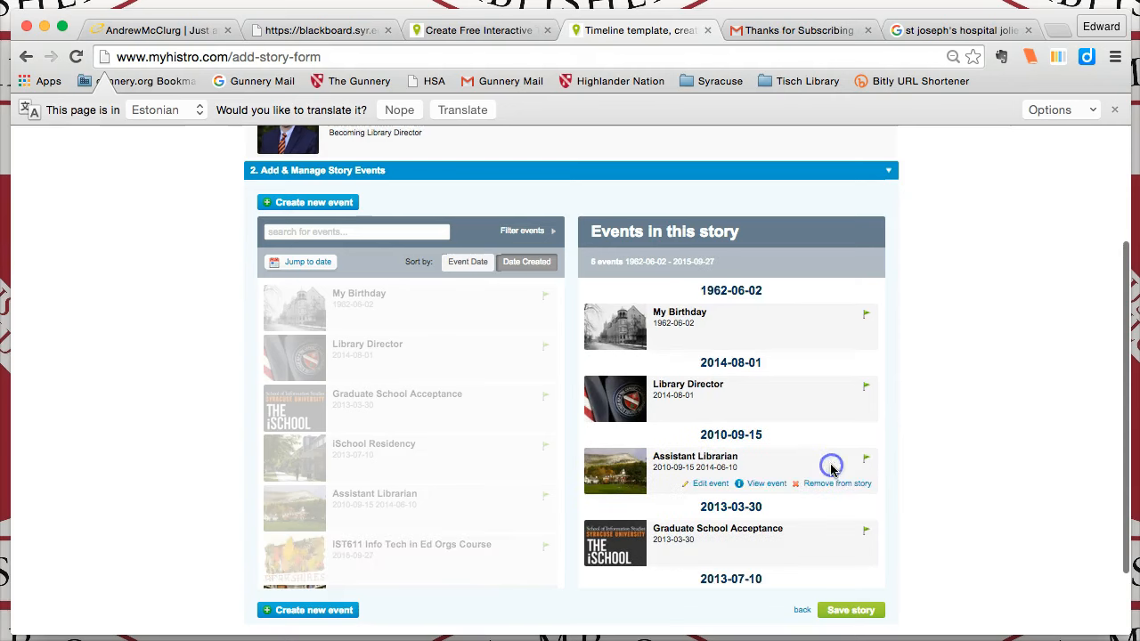
scroll(517, 486, down, 3)
mouse_move(471, 435)
drag(471, 427, 868, 365)
drag(496, 471, 848, 389)
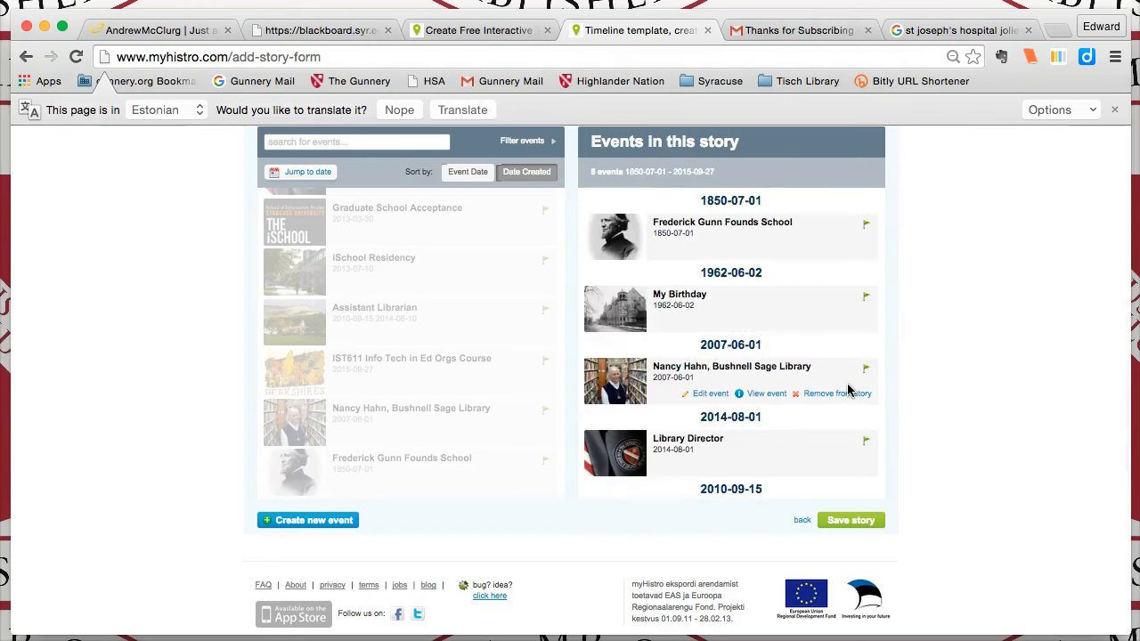
click(853, 521)
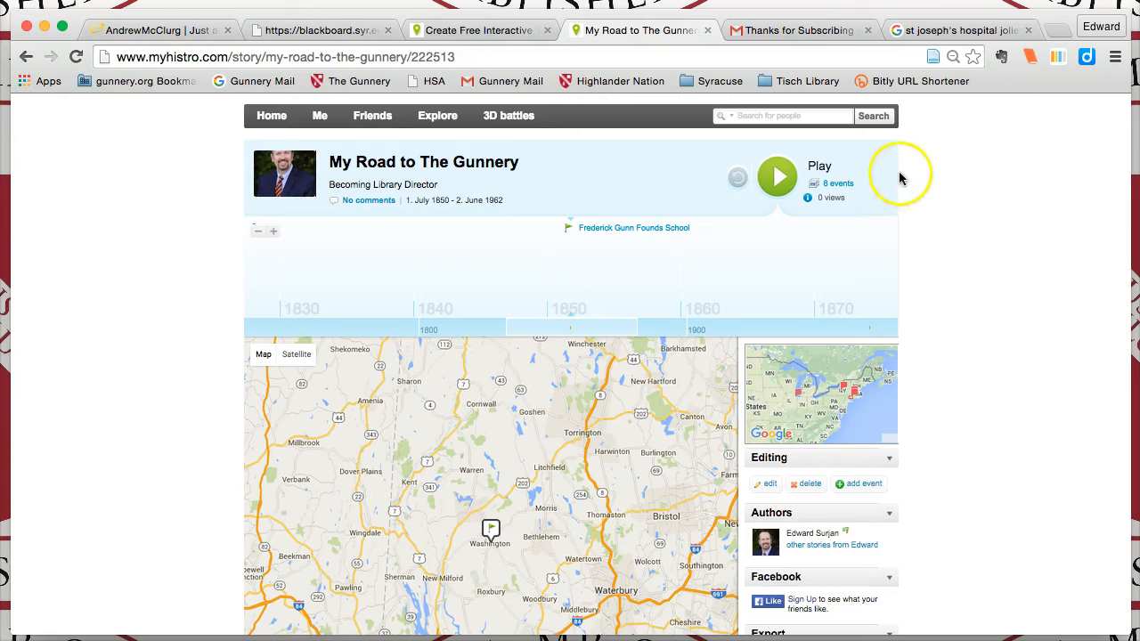
Open the saved story's list of events and scroll through it
scroll(974, 374, down, 1)
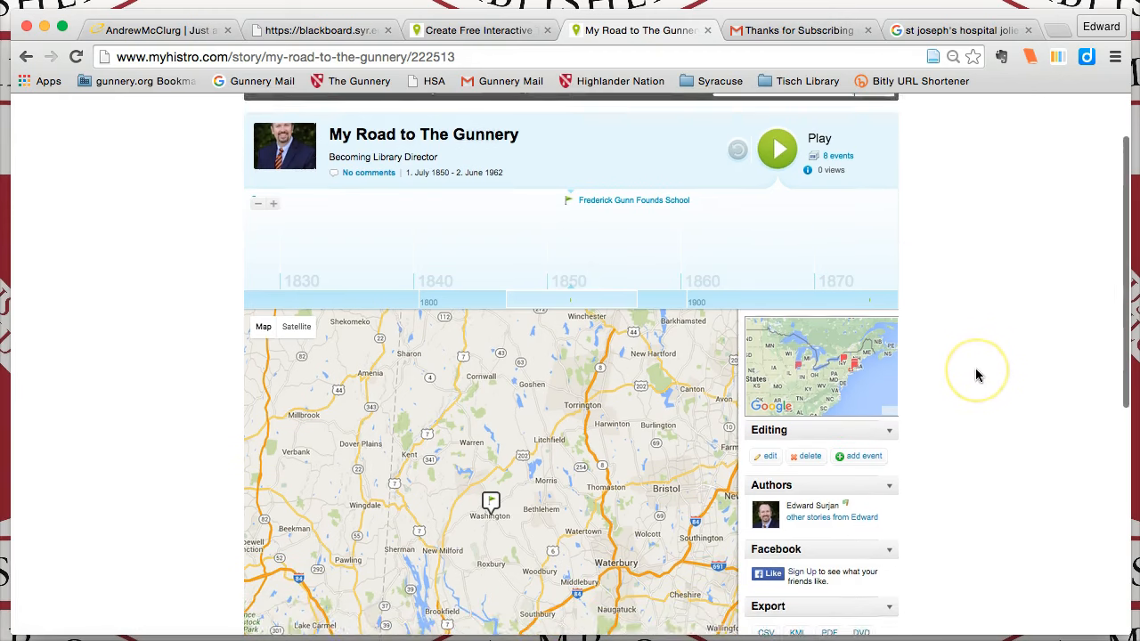
click(838, 149)
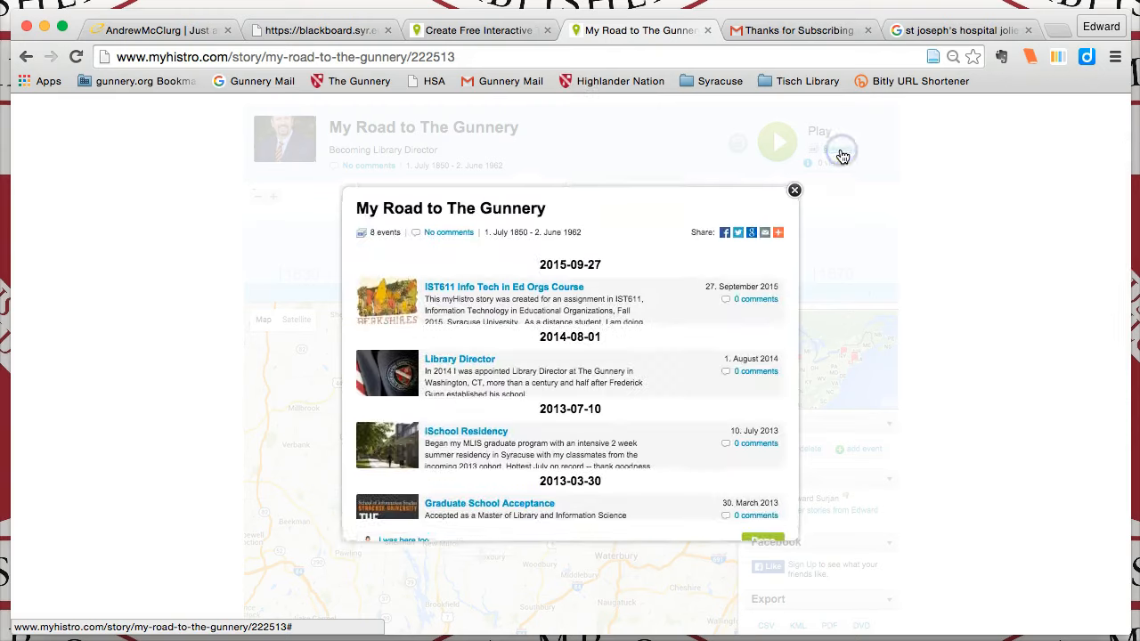
scroll(702, 412, down, 10)
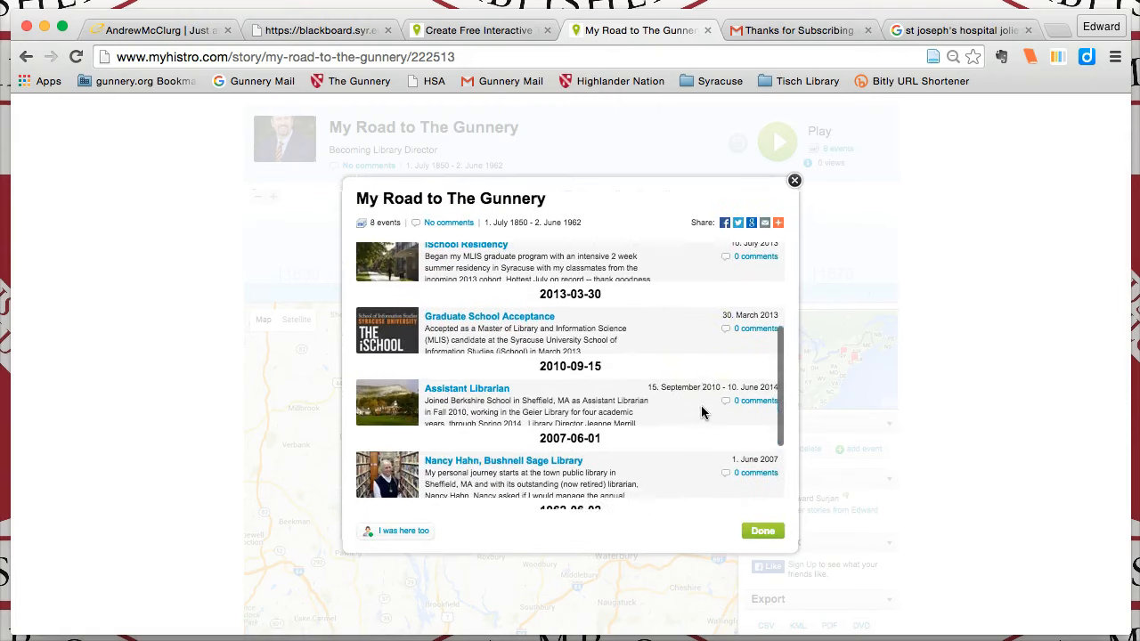
click(759, 492)
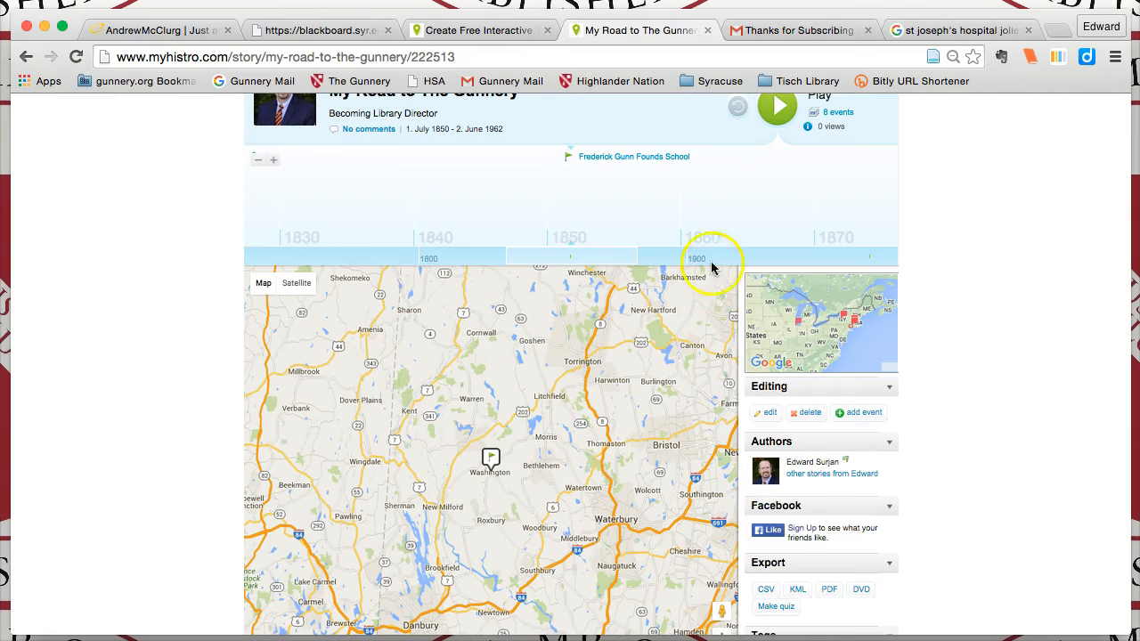
Browse the story timeline, open the iSchool Residency event details, and scroll through the story page
drag(723, 263, 261, 255)
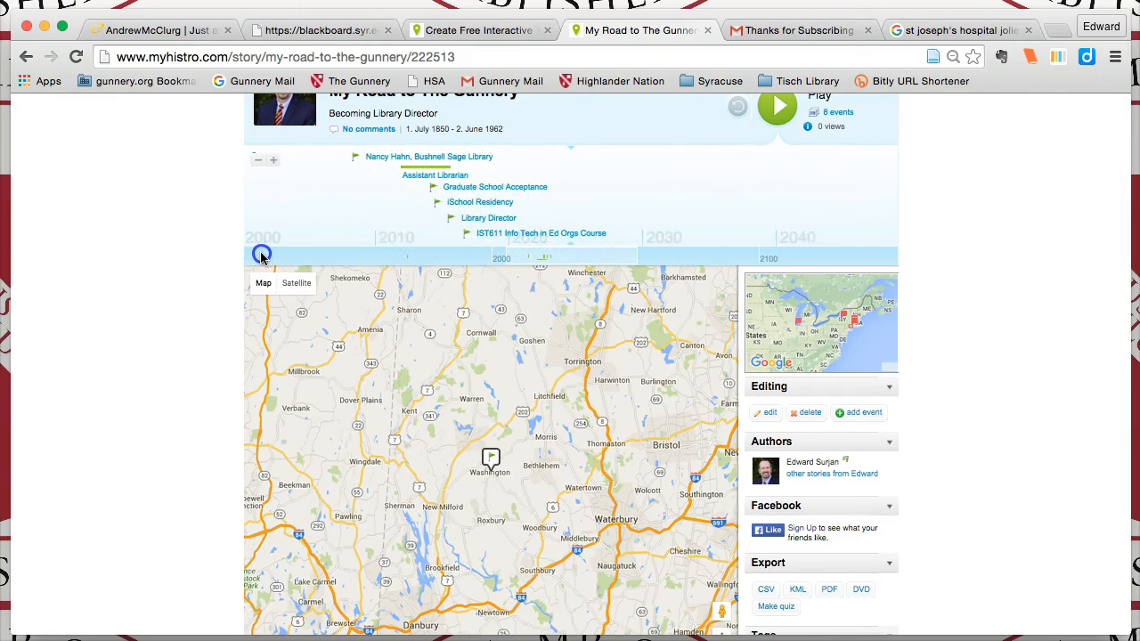
click(465, 203)
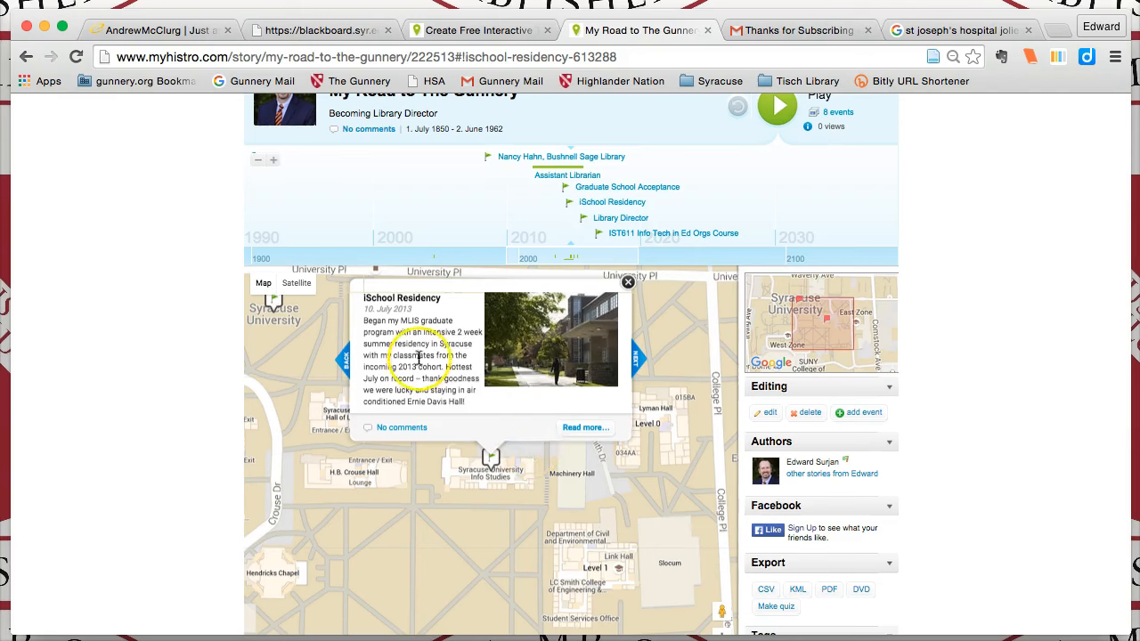
click(585, 431)
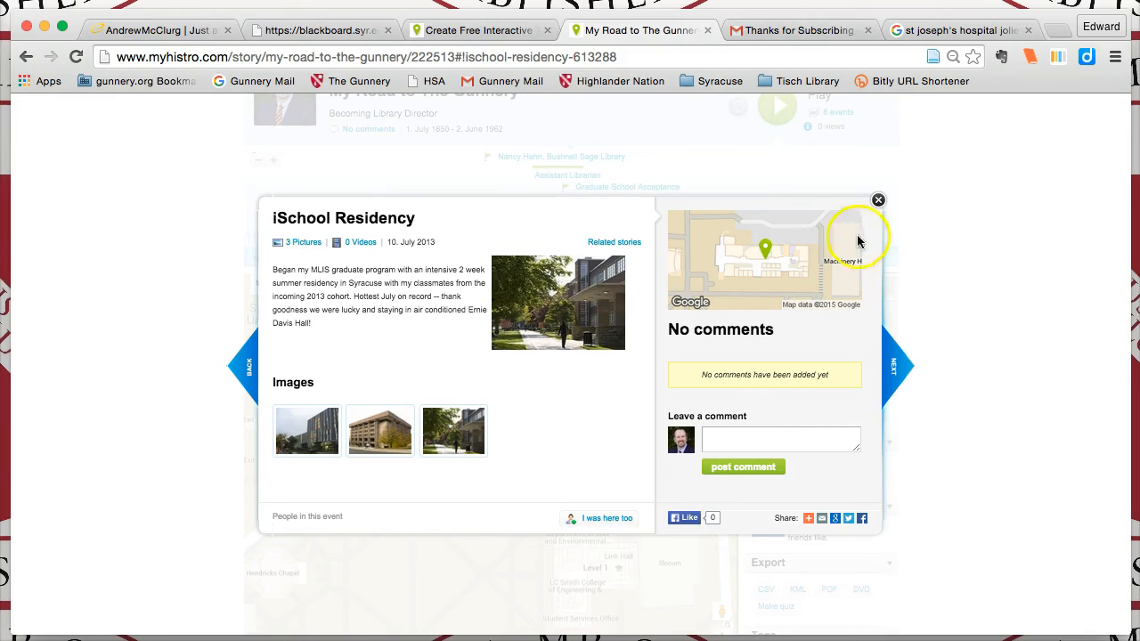
click(895, 368)
click(485, 125)
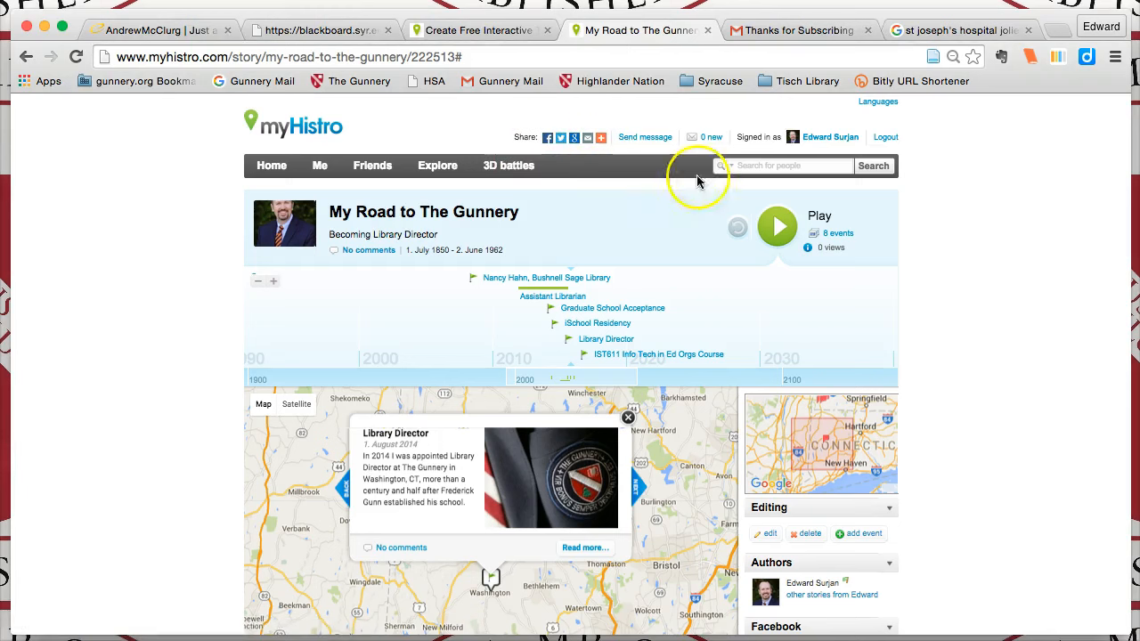
scroll(1011, 526, down, 3)
scroll(1011, 527, down, 2)
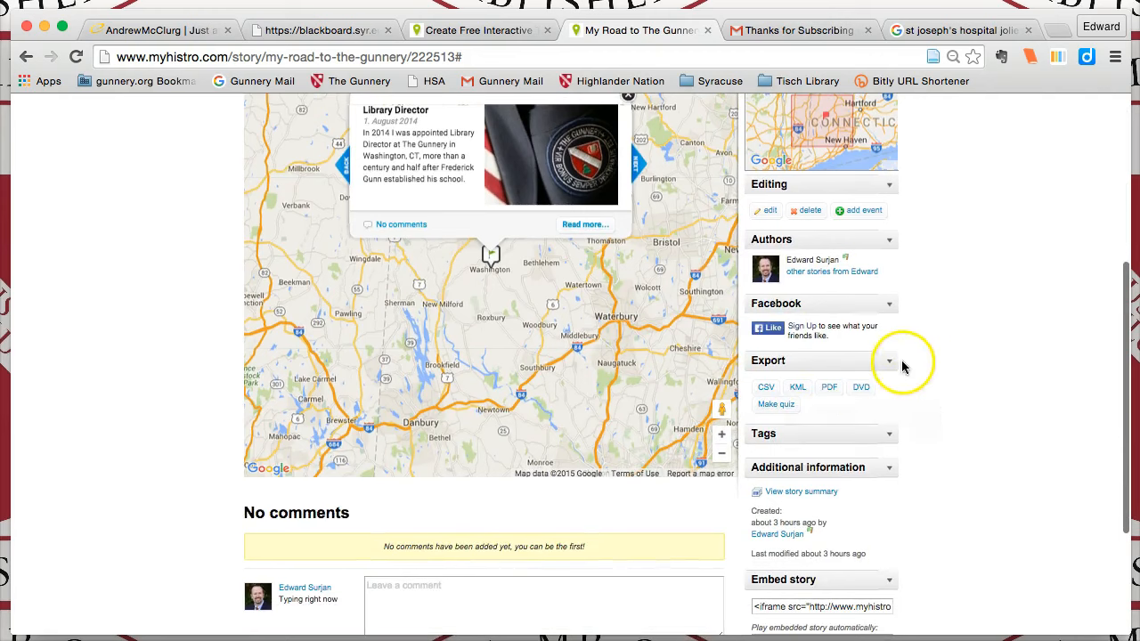
scroll(972, 561, down, 2)
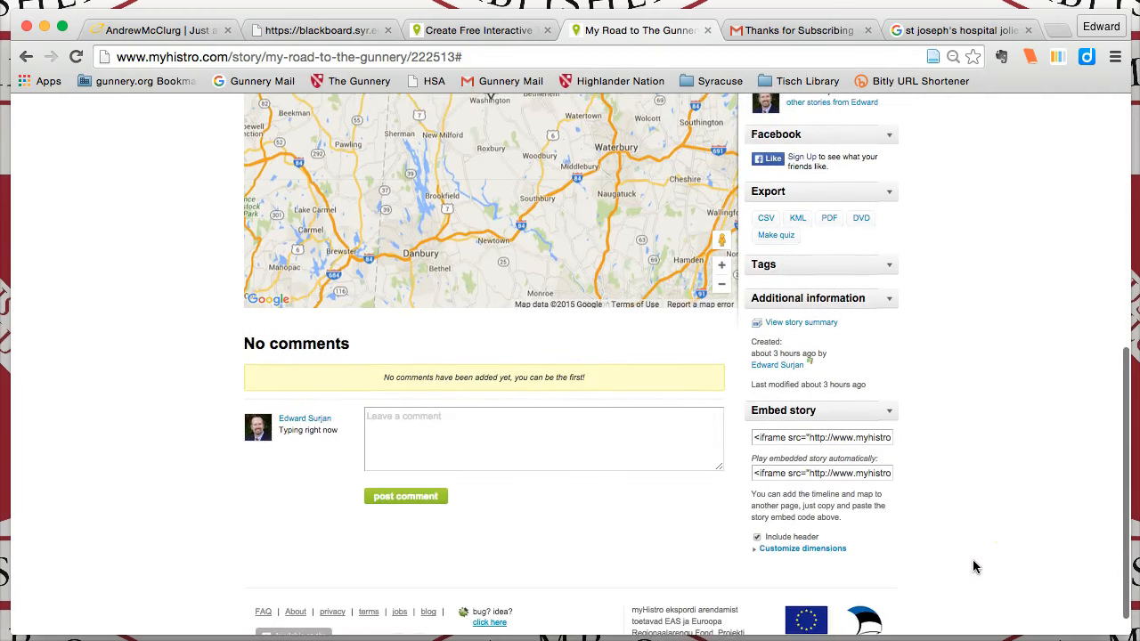